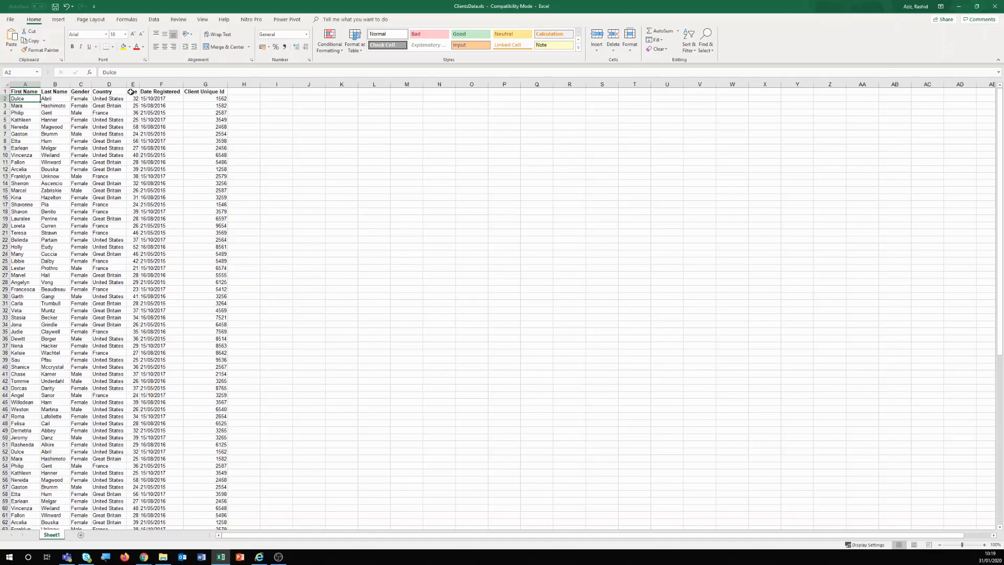
- Check that the Date Registered column is formatted as a date with the English (United Kingdom) locale
{"action": "left_click", "coordinate": [24, 92]}
{"action": "left_click_drag", "start_coordinate": [23, 91], "coordinate": [209, 155]}
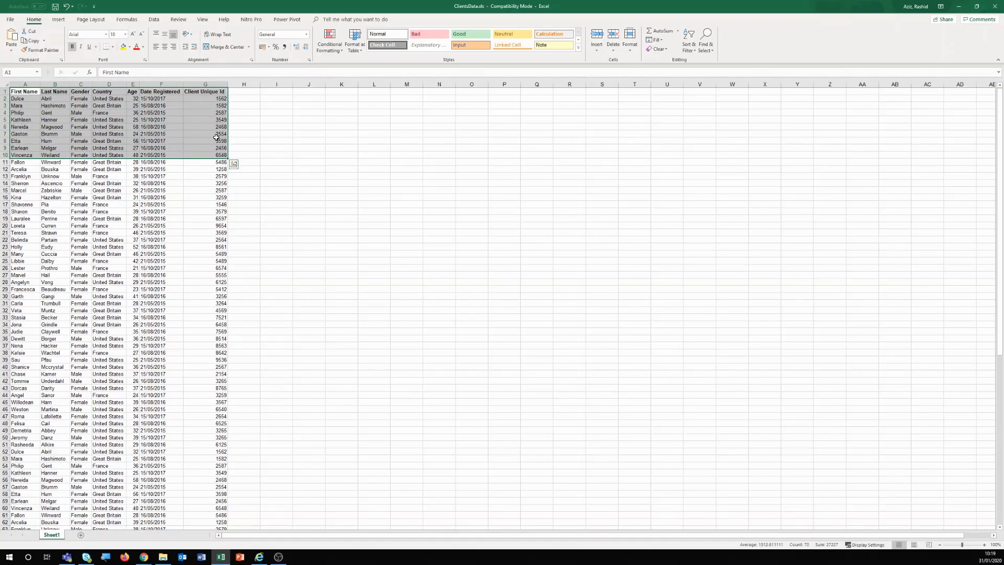
{"action": "left_click", "coordinate": [132, 84]}
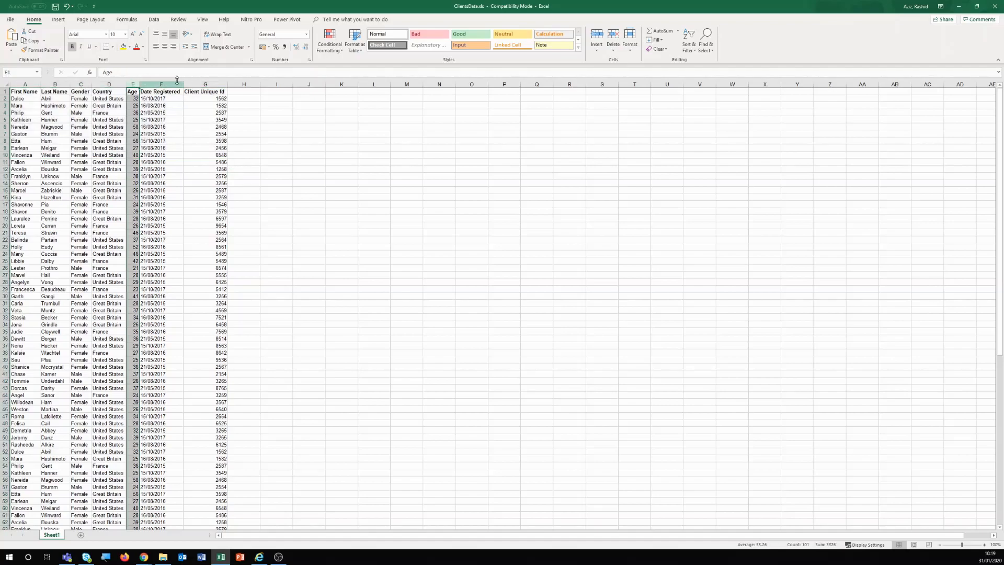
{"action": "left_click", "coordinate": [154, 84]}
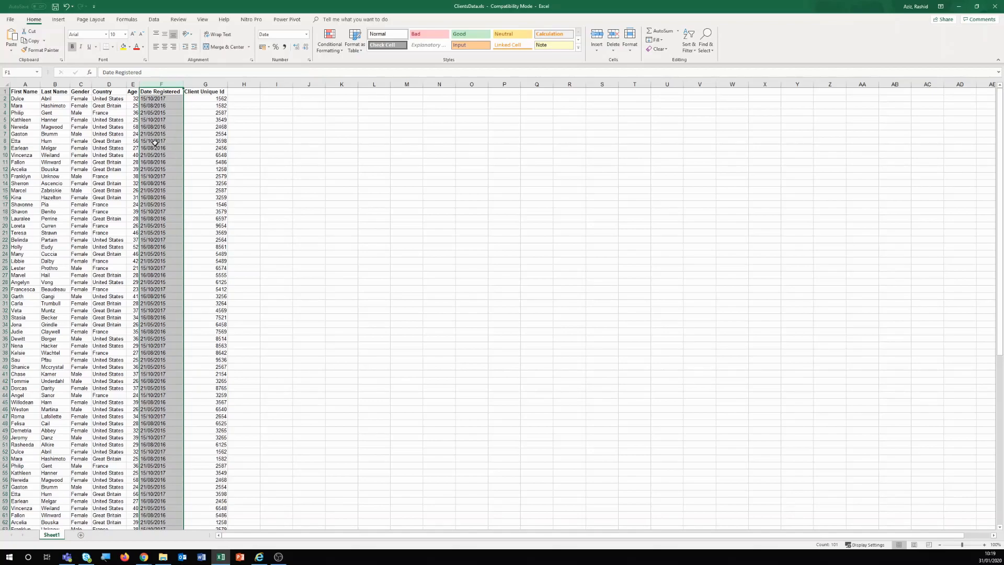
{"action": "right_click", "coordinate": [168, 87]}
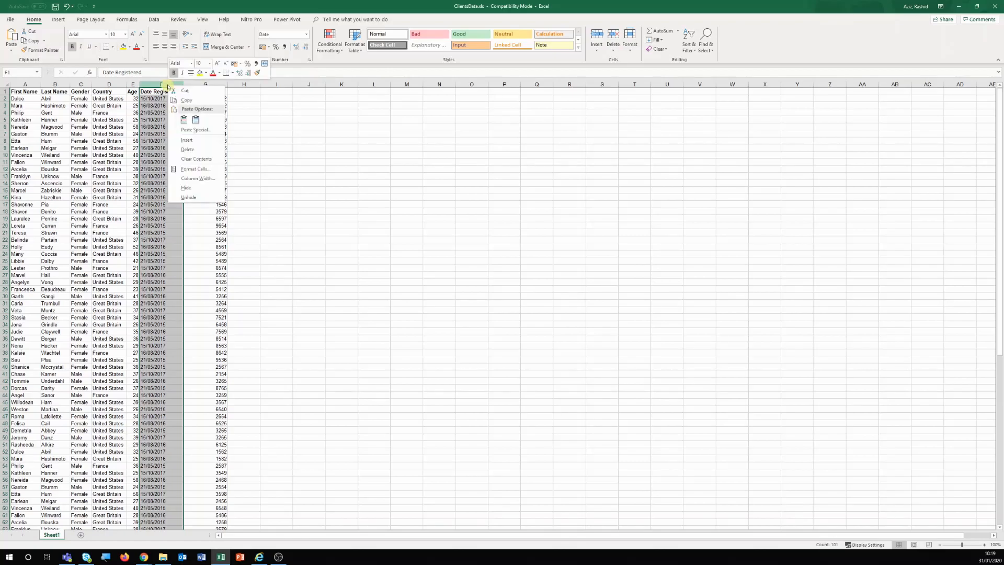
{"action": "left_click", "coordinate": [214, 171]}
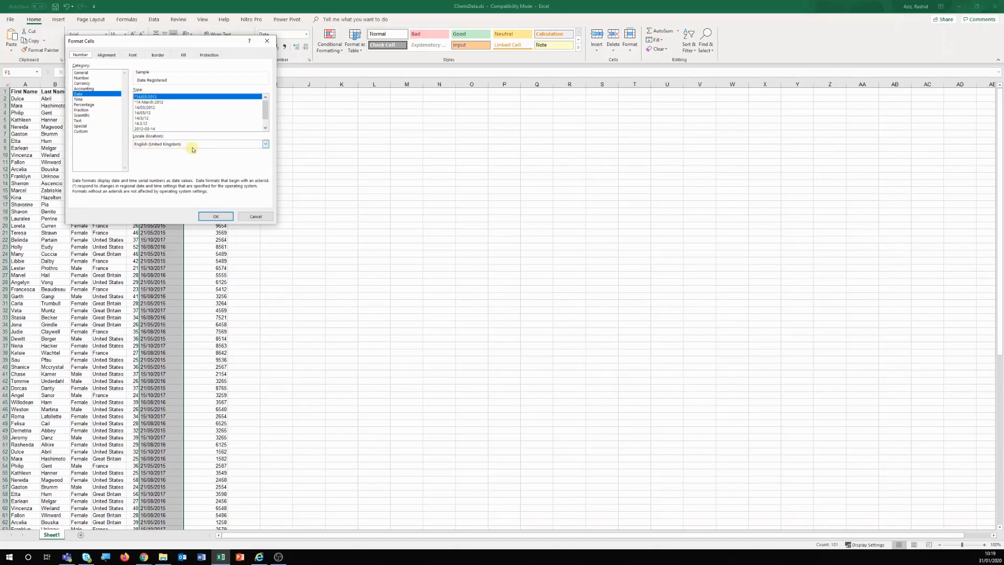
{"action": "left_click", "coordinate": [216, 216]}
{"action": "mouse_move", "coordinate": [144, 556]}
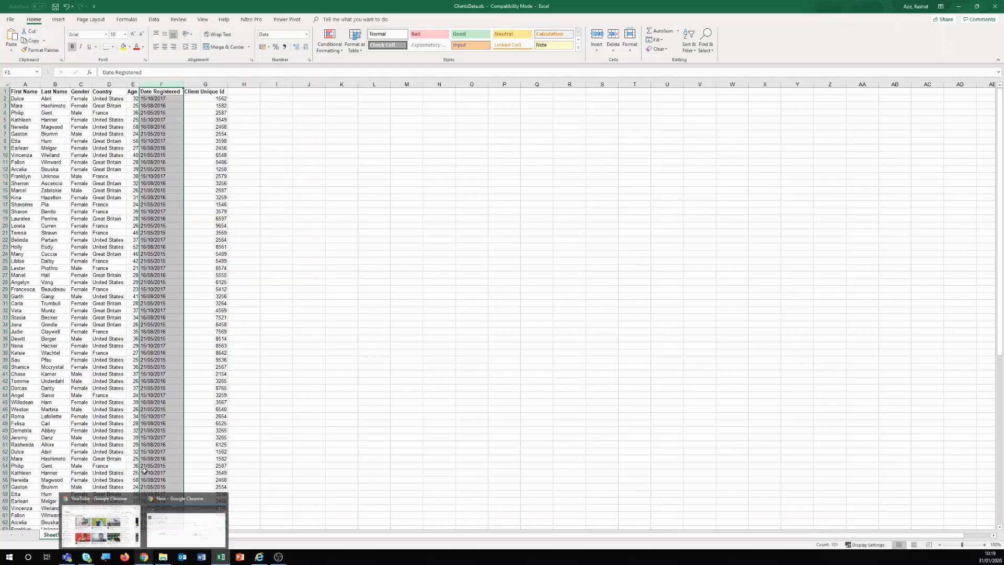
{"action": "left_click", "coordinate": [141, 557]}
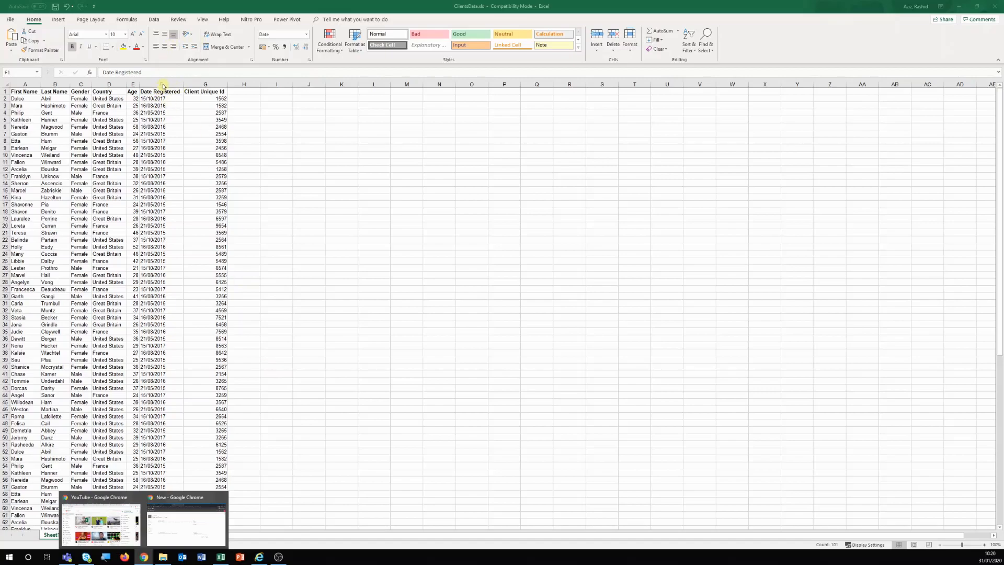
{"action": "left_click", "coordinate": [163, 86]}
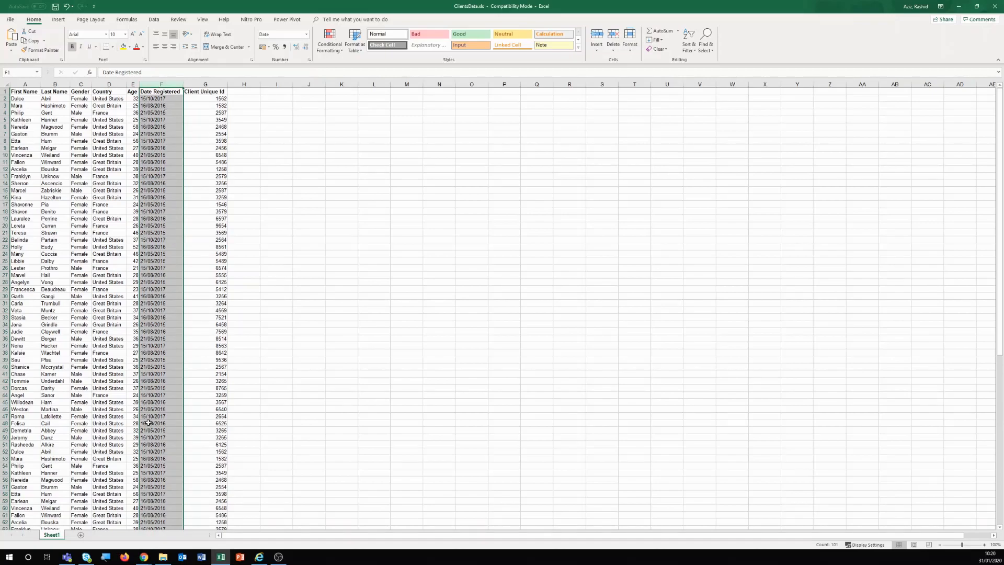
{"action": "left_click", "coordinate": [144, 556]}
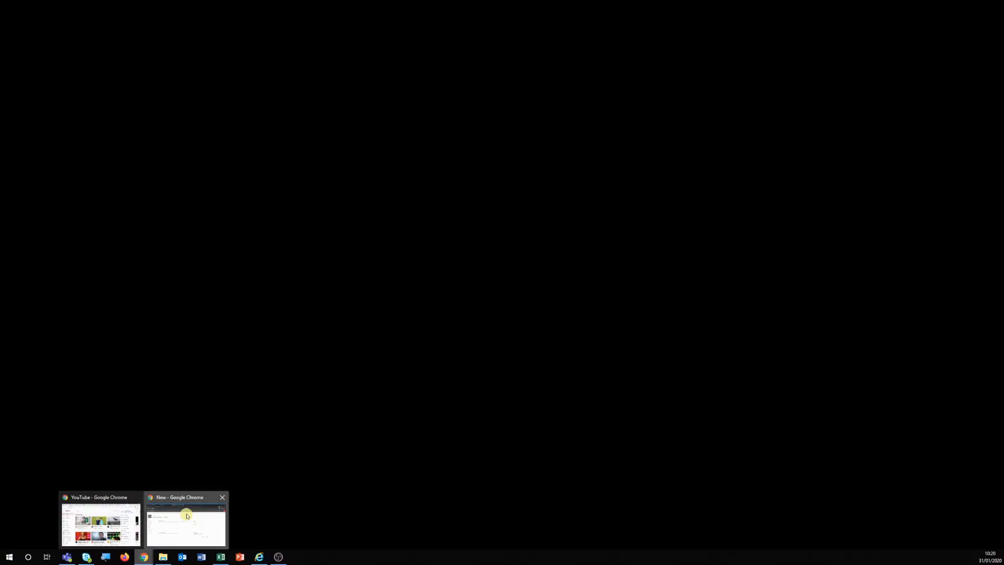
{"action": "left_click", "coordinate": [187, 516]}
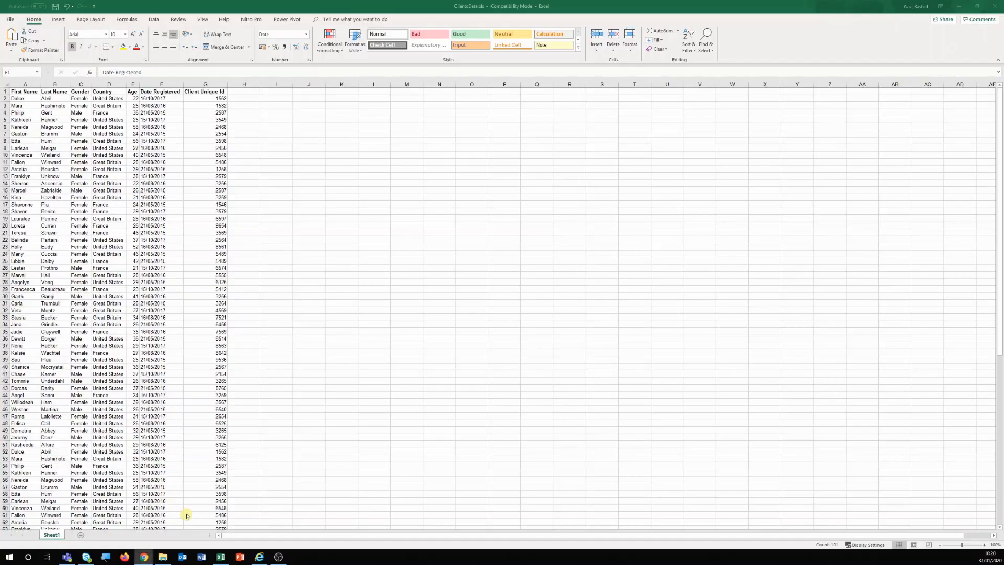
- Switch to the SharePoint Training site in Internet Explorer and check the locale in its regional settings
{"action": "left_click", "coordinate": [259, 557]}
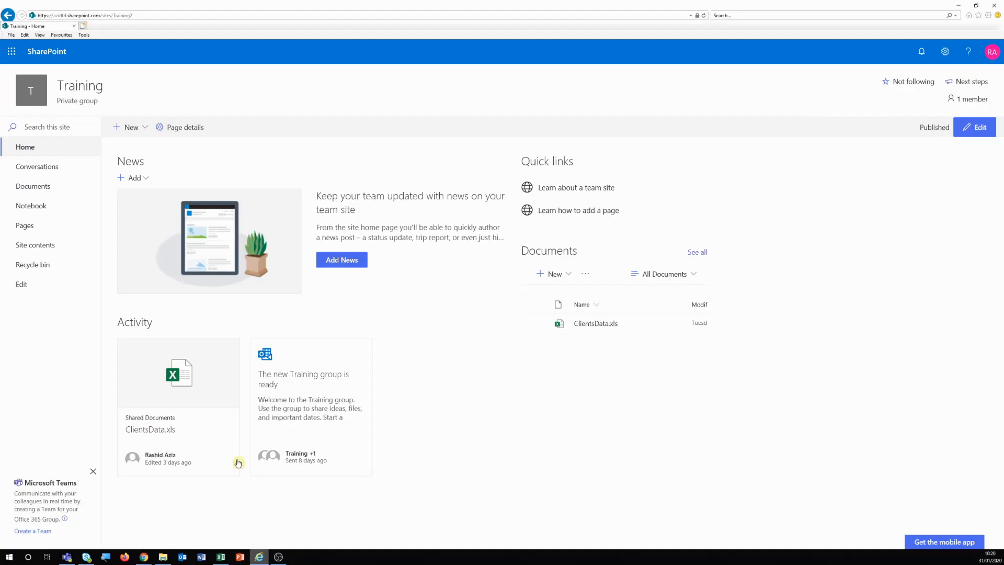
{"action": "left_click", "coordinate": [945, 58]}
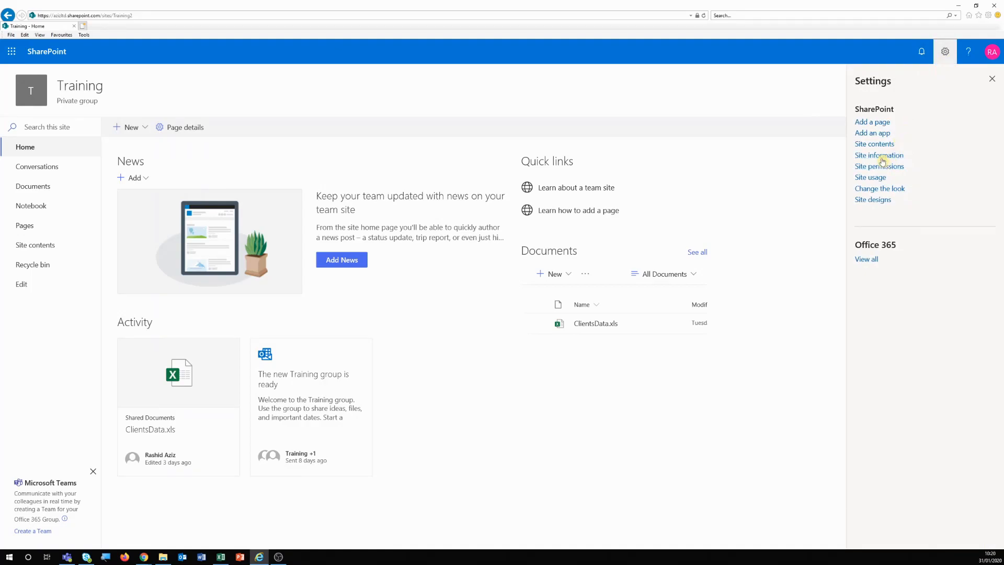
{"action": "left_click", "coordinate": [881, 148]}
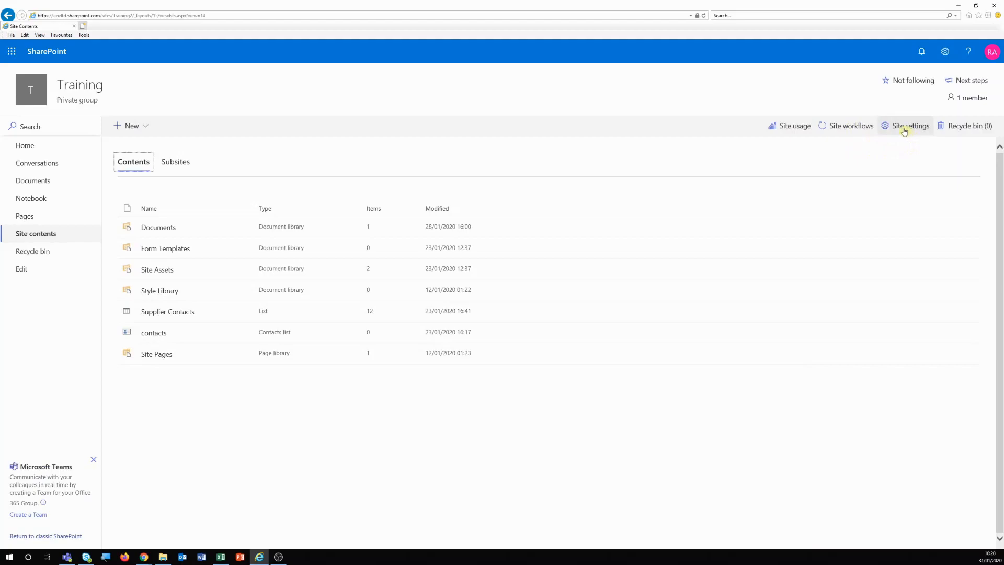
{"action": "left_click", "coordinate": [903, 130]}
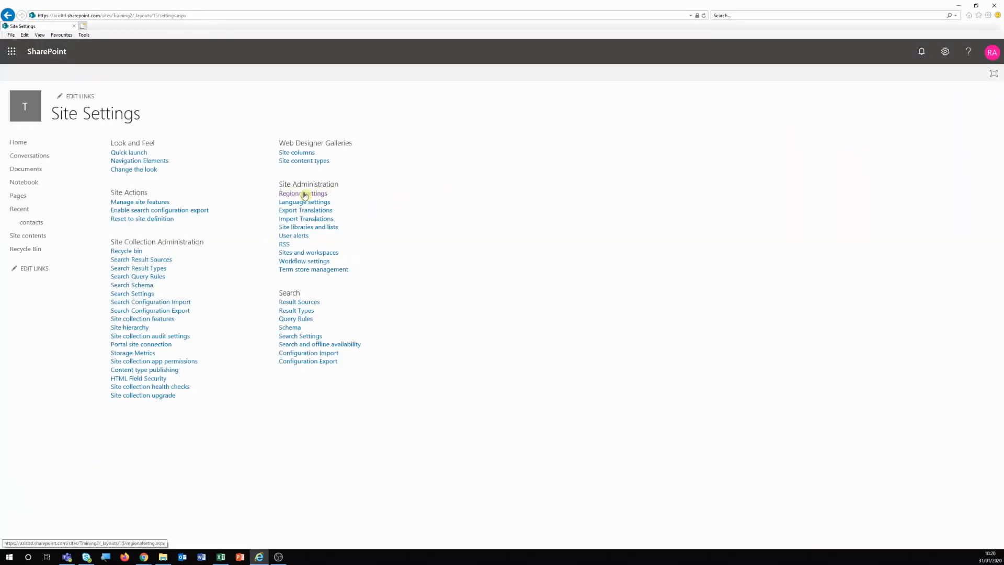
{"action": "left_click", "coordinate": [313, 195]}
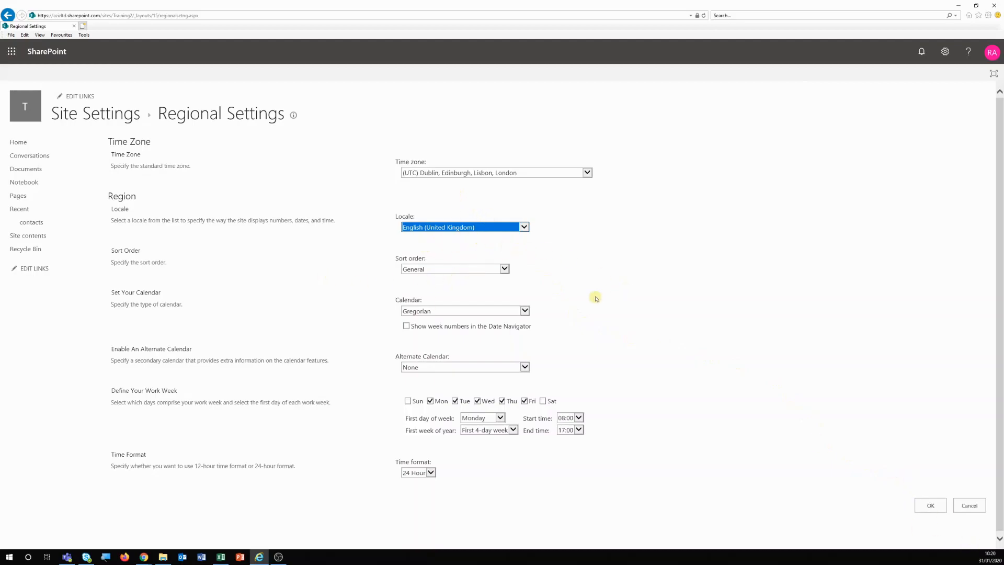
{"action": "left_click", "coordinate": [932, 506]}
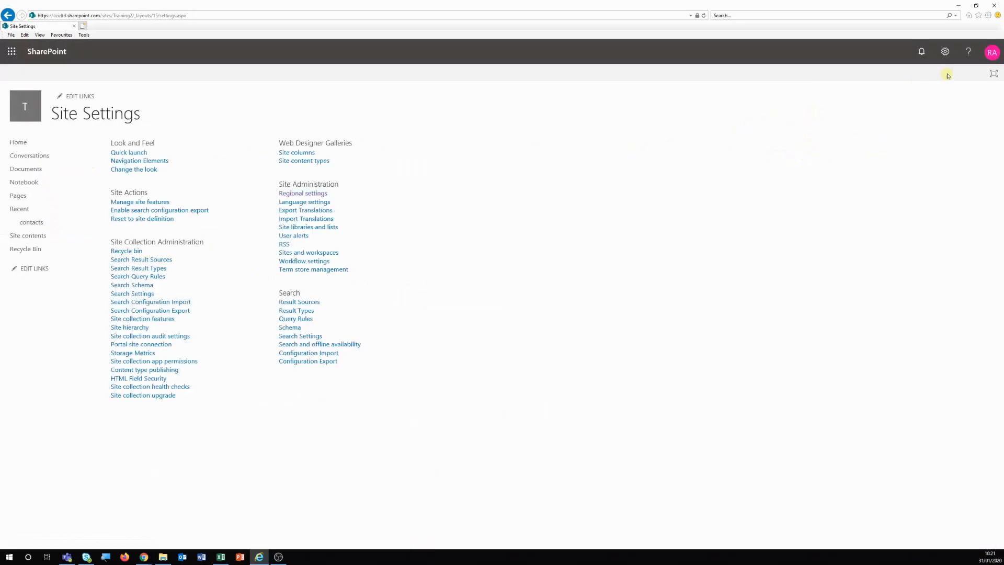
- Find the Import Spreadsheet app by searching the site's addable apps for "import" and start a new list named Clients with it
{"action": "left_click", "coordinate": [948, 52]}
{"action": "left_click", "coordinate": [885, 135]}
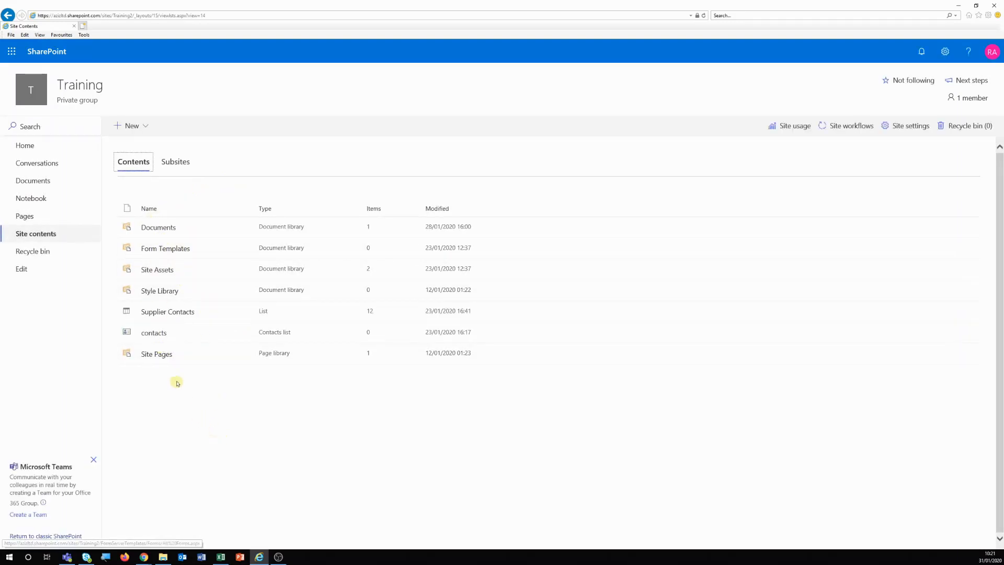
{"action": "left_click", "coordinate": [146, 127]}
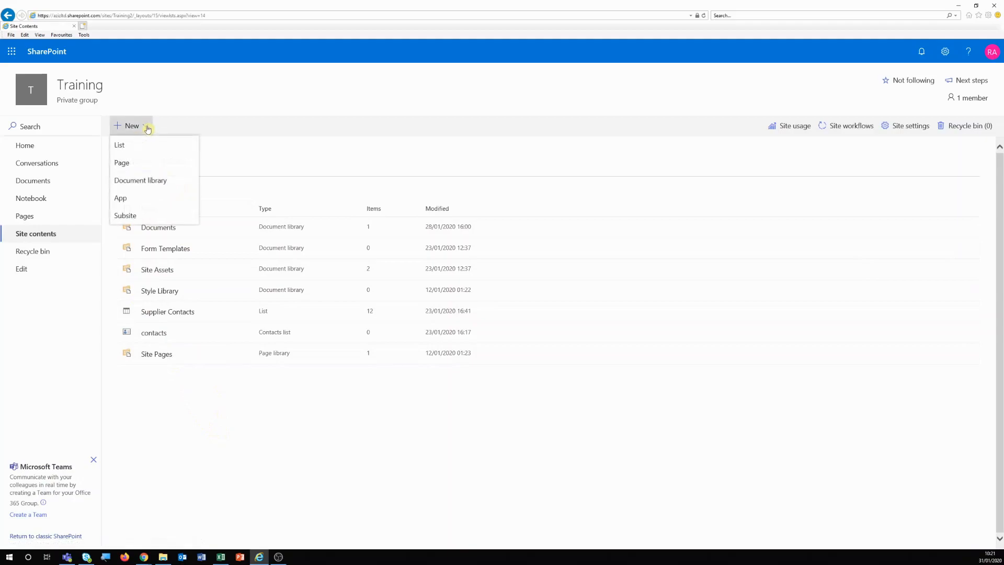
{"action": "left_click", "coordinate": [132, 201]}
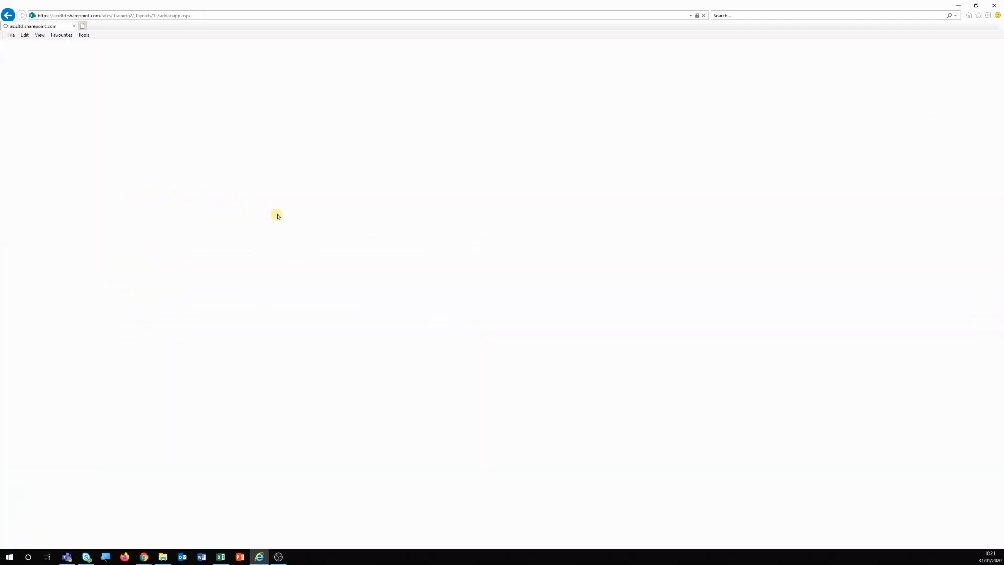
{"action": "left_click", "coordinate": [147, 142]}
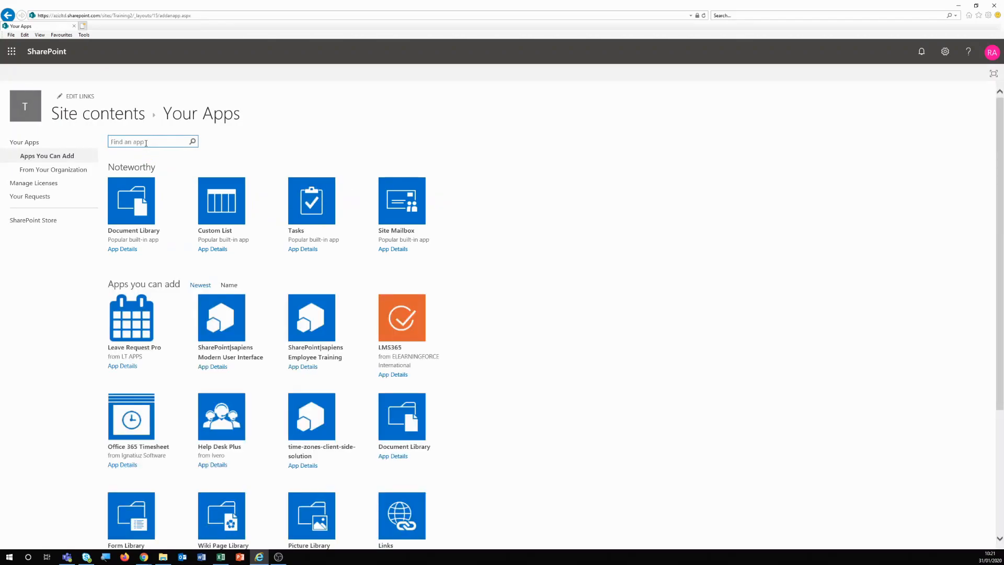
{"action": "type", "text": "import"}
{"action": "key", "text": "Return"}
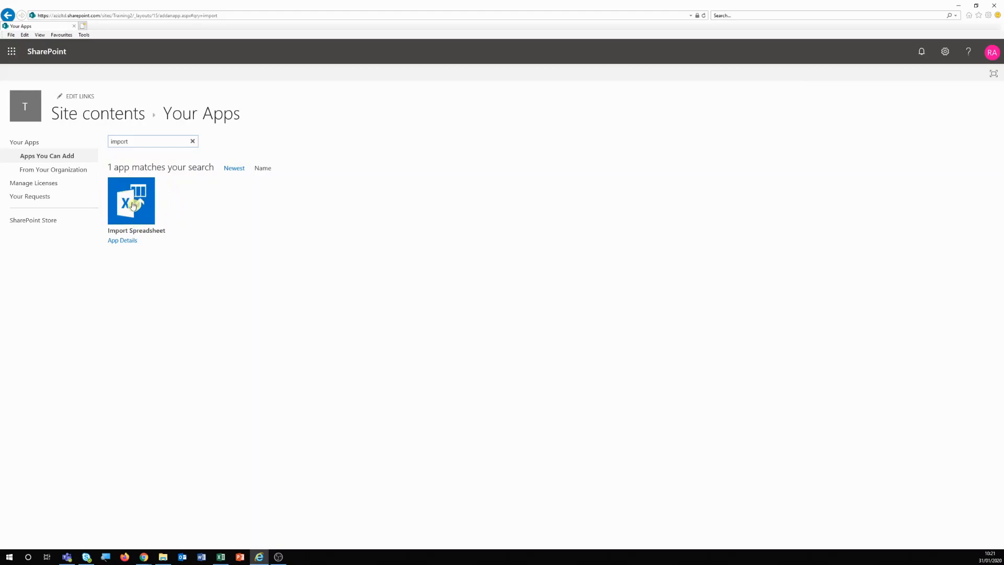
{"action": "left_click", "coordinate": [133, 205]}
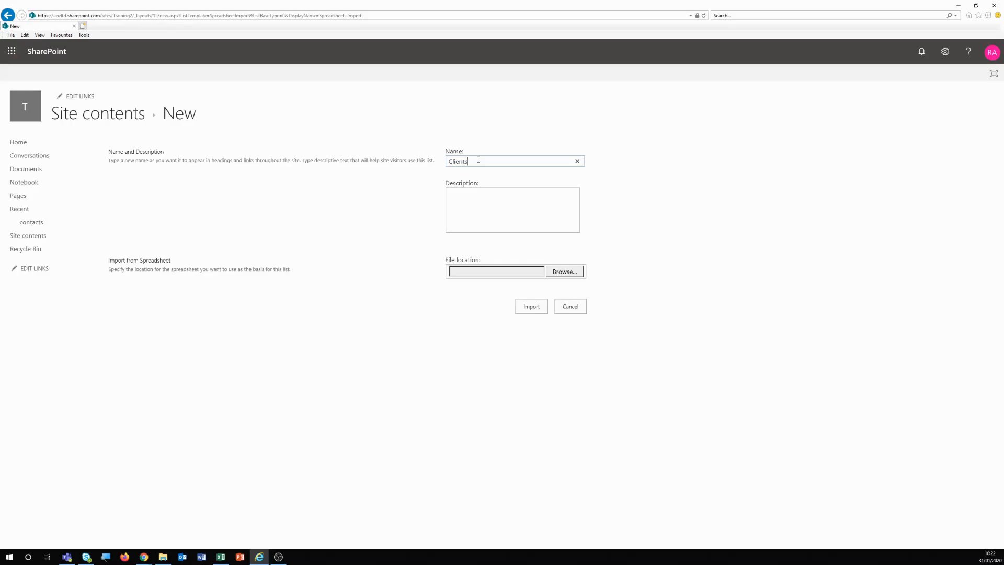
- Choose C:\Demo\ClientsData.xls as the spreadsheet to import, closing its open workbook in Excel without saving
{"action": "left_click", "coordinate": [564, 272]}
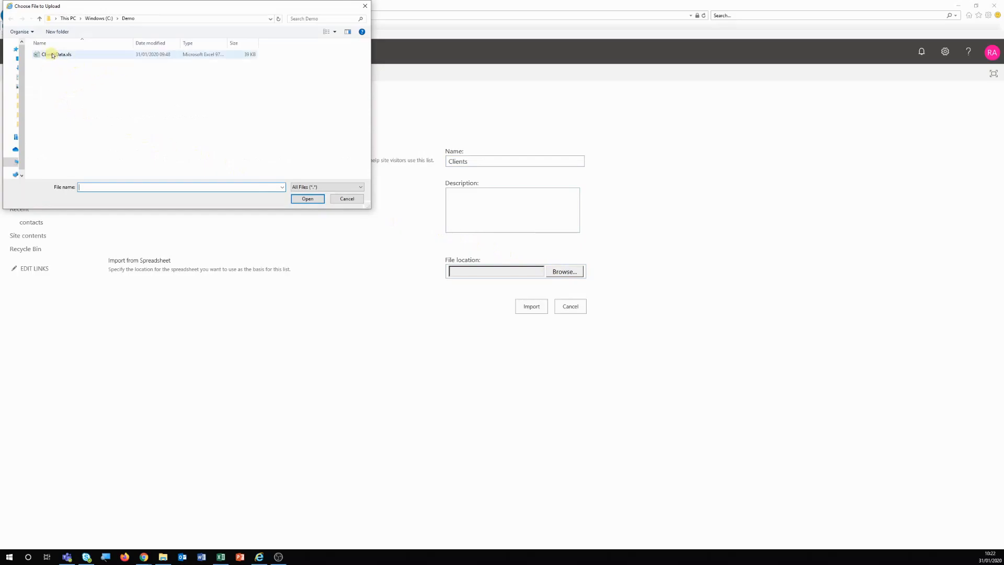
{"action": "left_click", "coordinate": [223, 557]}
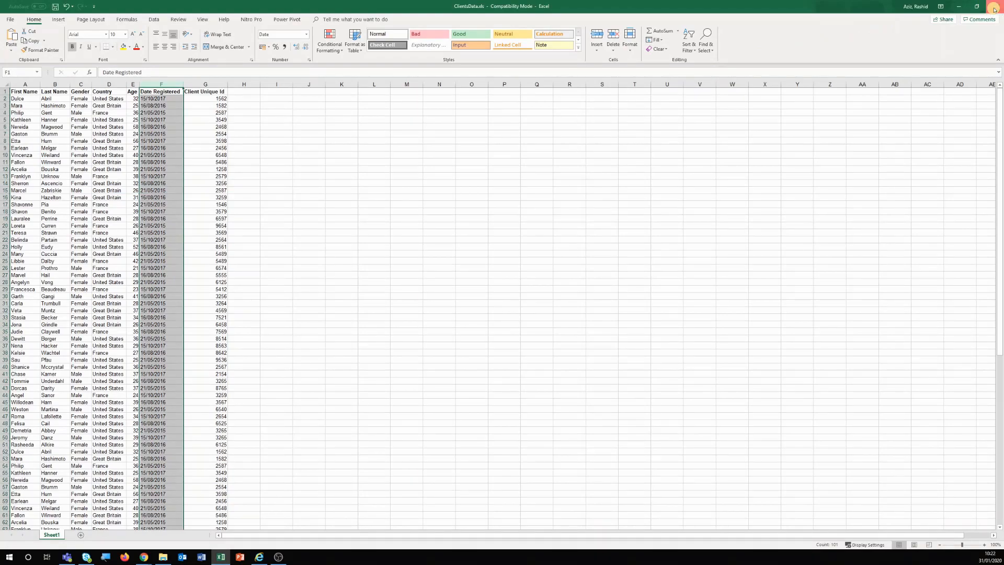
{"action": "left_click", "coordinate": [993, 9]}
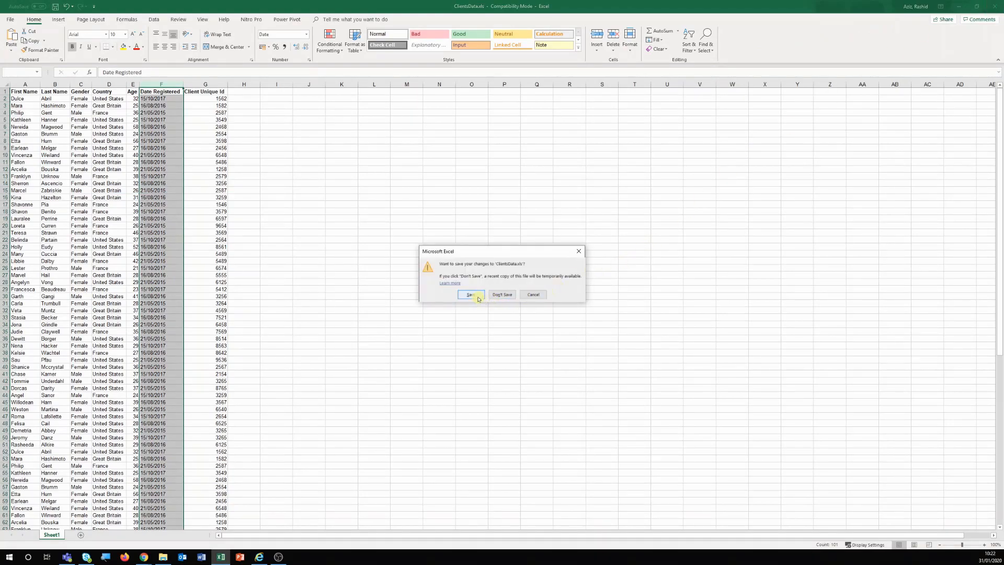
{"action": "left_click", "coordinate": [502, 295]}
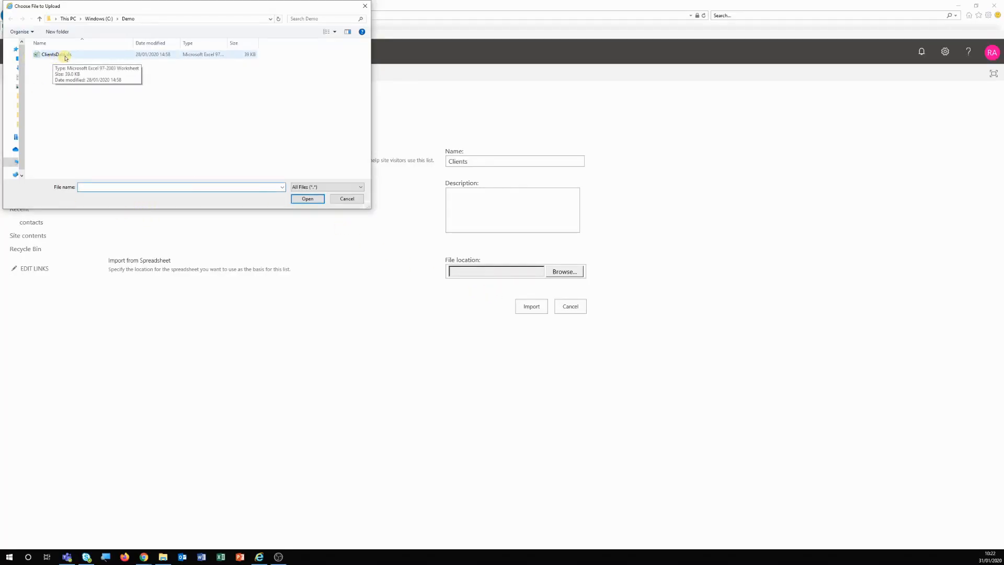
{"action": "left_click", "coordinate": [57, 55]}
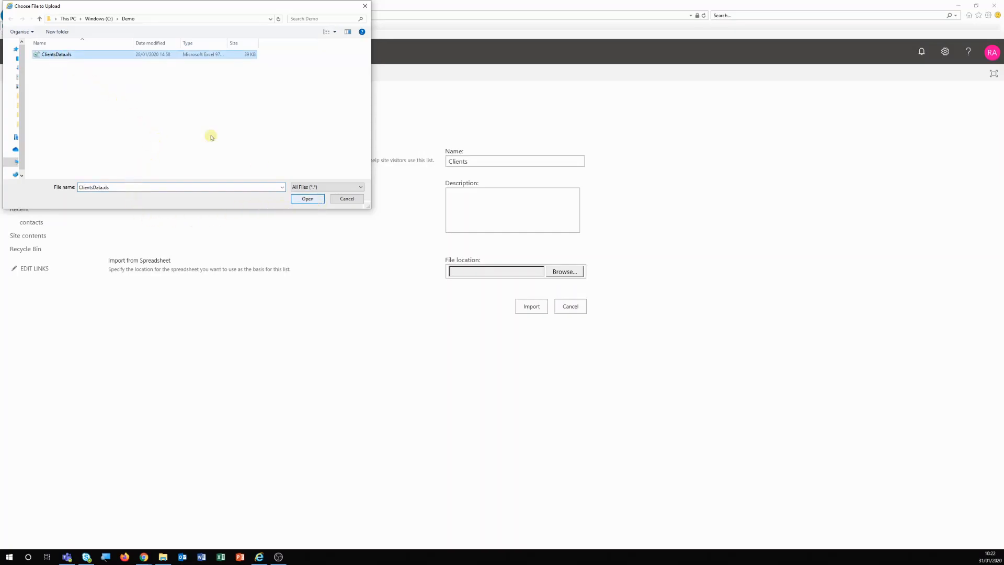
{"action": "left_click", "coordinate": [305, 199]}
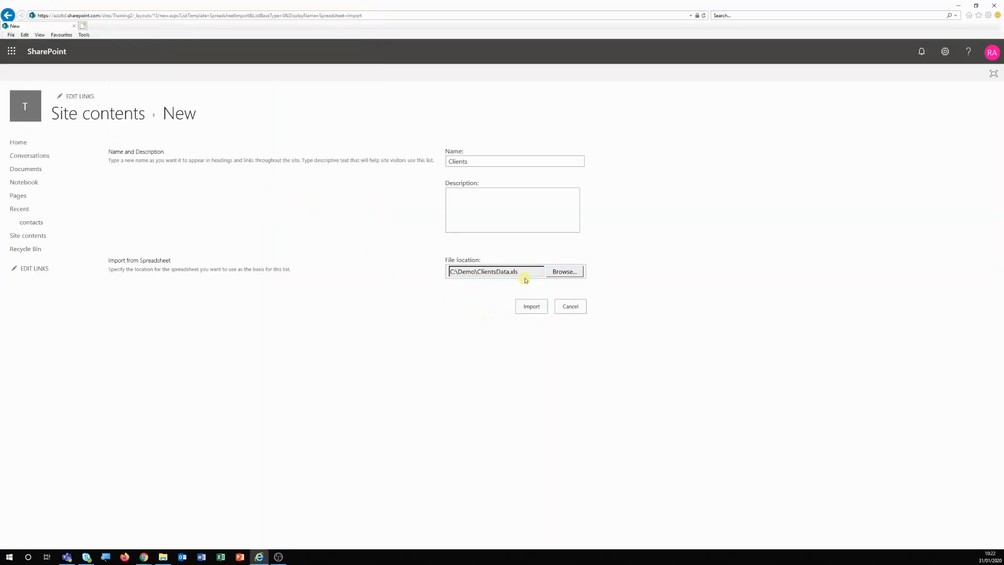
- Start the import and set its range type to Range of Cells, covering A1:G101 on Sheet1
{"action": "left_click", "coordinate": [530, 309]}
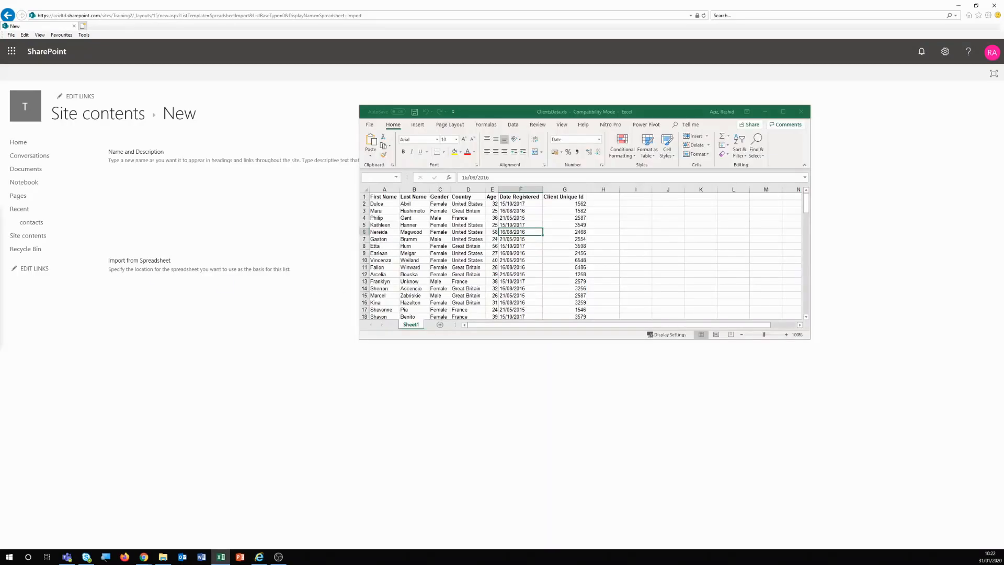
{"action": "left_click_drag", "start_coordinate": [457, 253], "coordinate": [625, 173]}
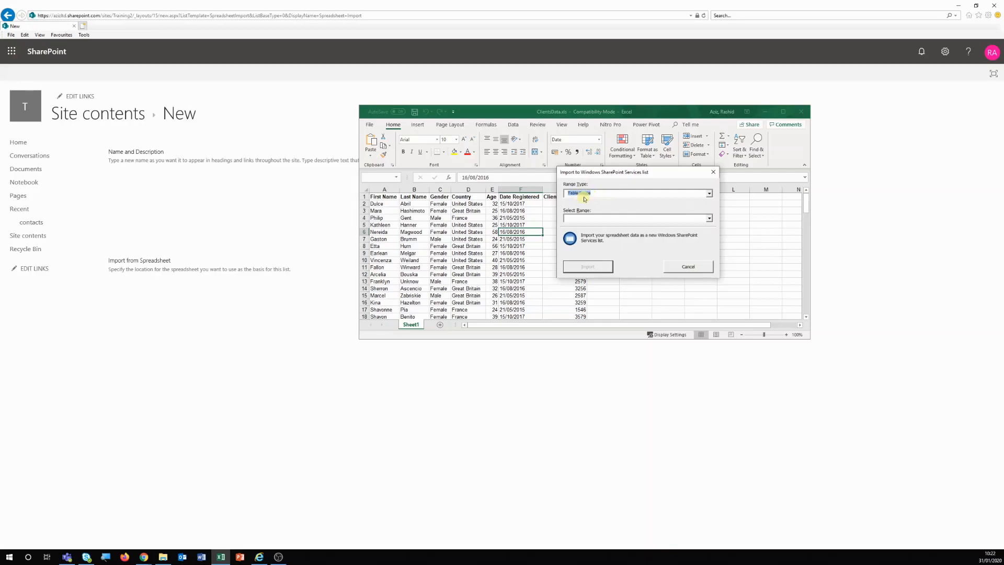
{"action": "left_click", "coordinate": [709, 193]}
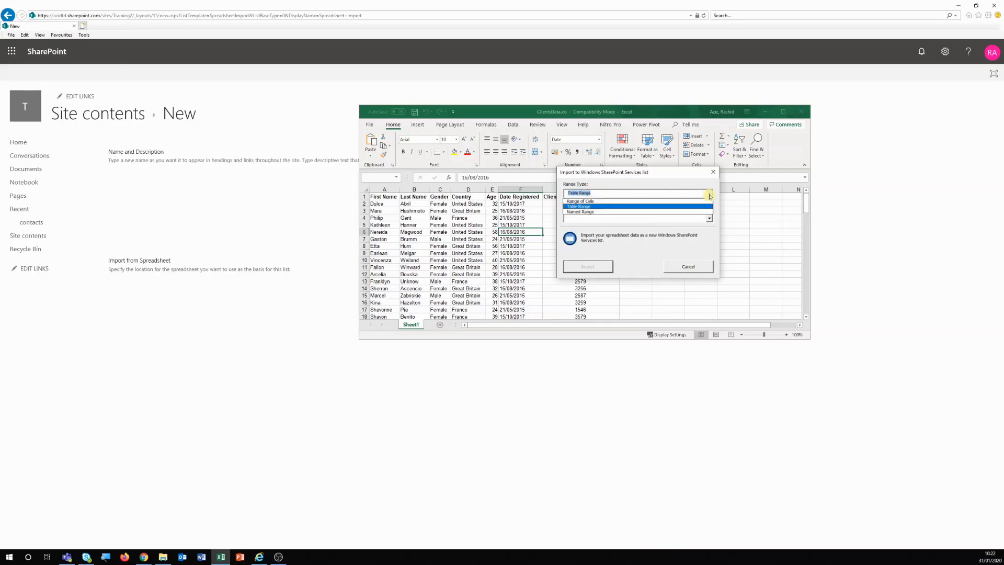
{"action": "left_click", "coordinate": [605, 202]}
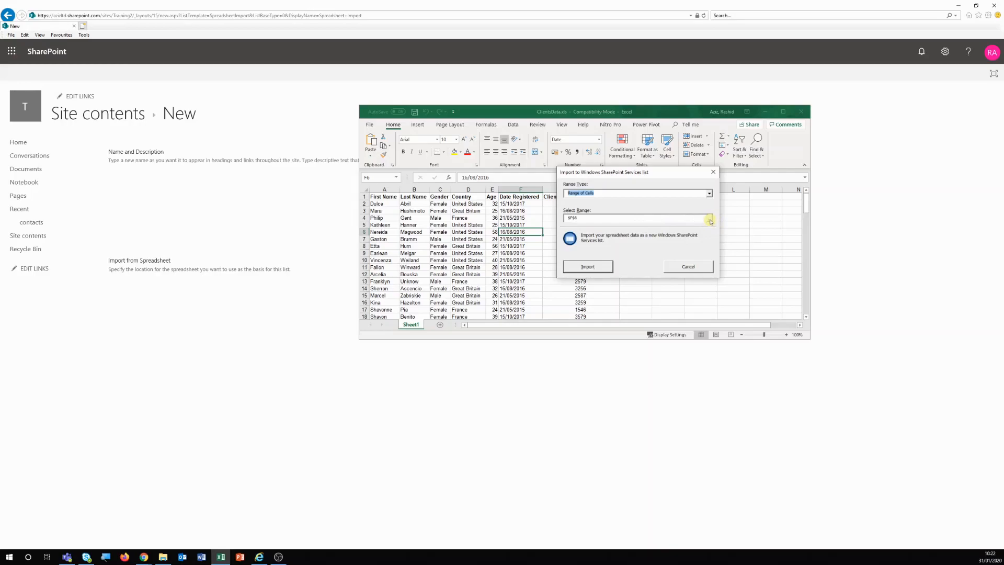
{"action": "left_click", "coordinate": [710, 221]}
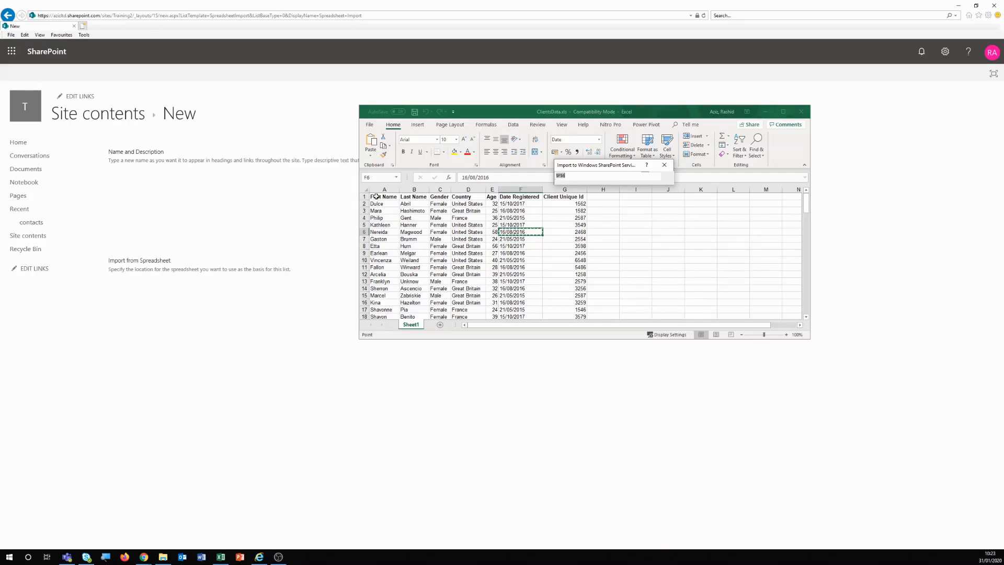
{"action": "left_click_drag", "start_coordinate": [376, 196], "coordinate": [567, 288]}
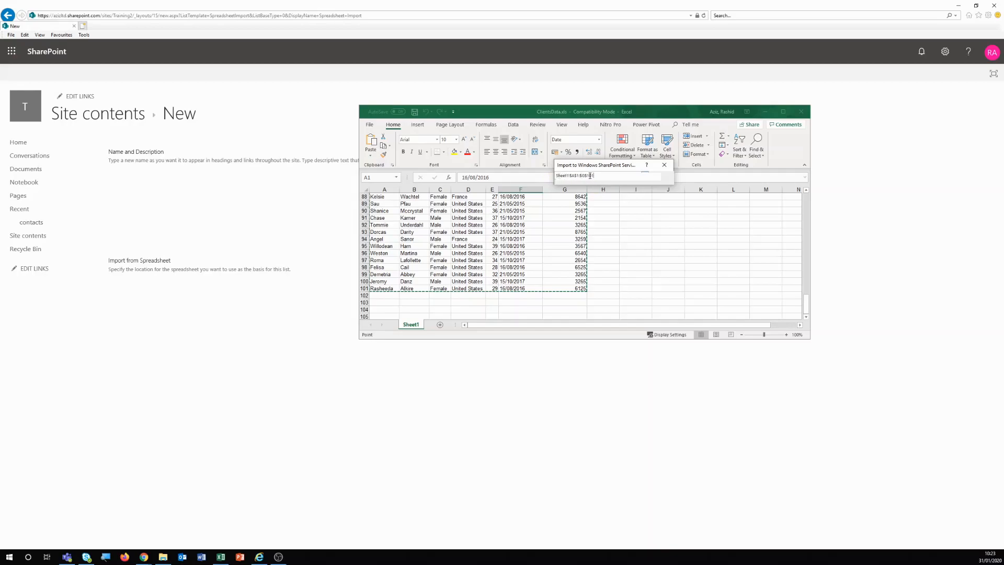
{"action": "key", "text": "Return"}
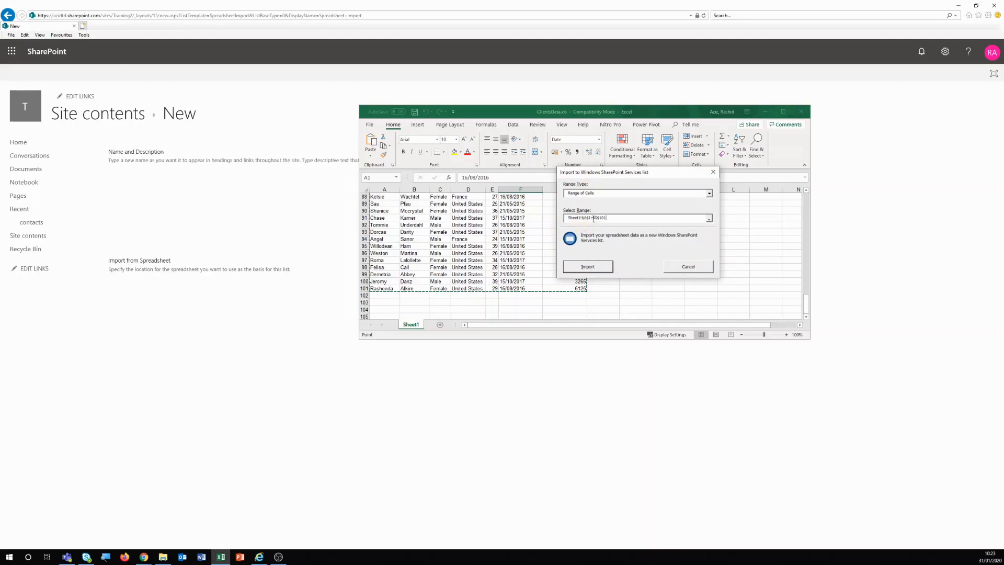
- Run the import of the selected range and open the list settings of the new Clients list
{"action": "left_click", "coordinate": [594, 271]}
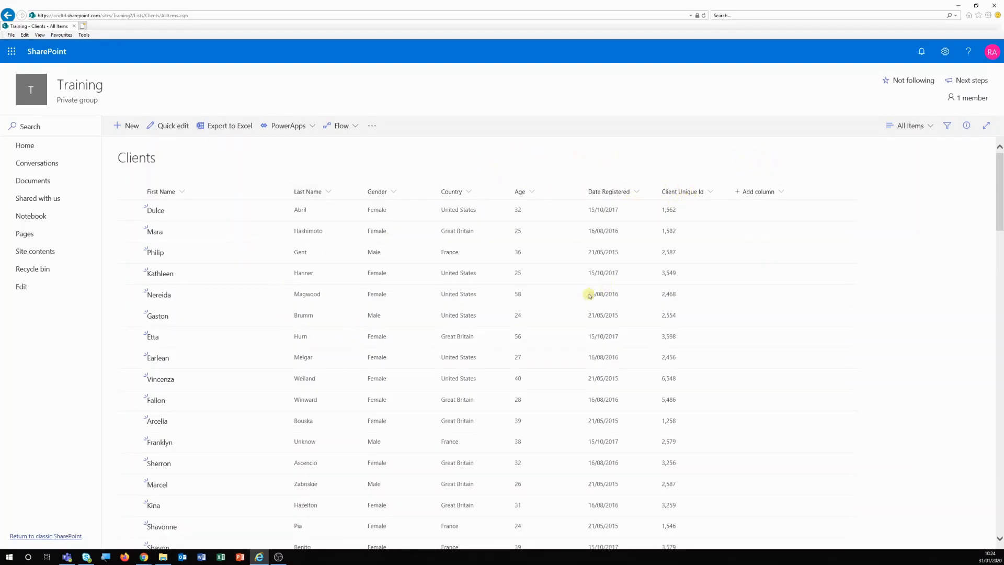
{"action": "left_click", "coordinate": [946, 54]}
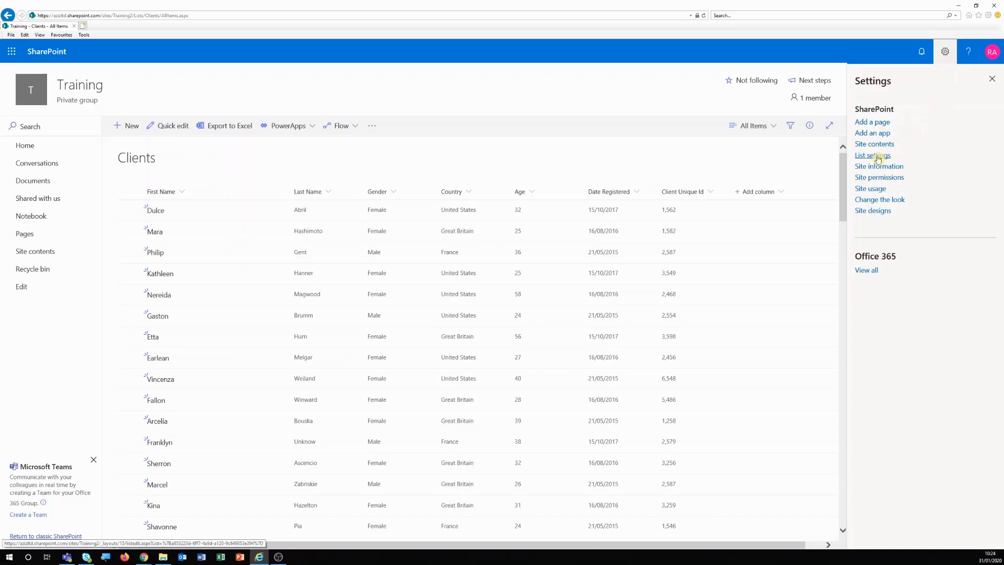
{"action": "left_click", "coordinate": [878, 157]}
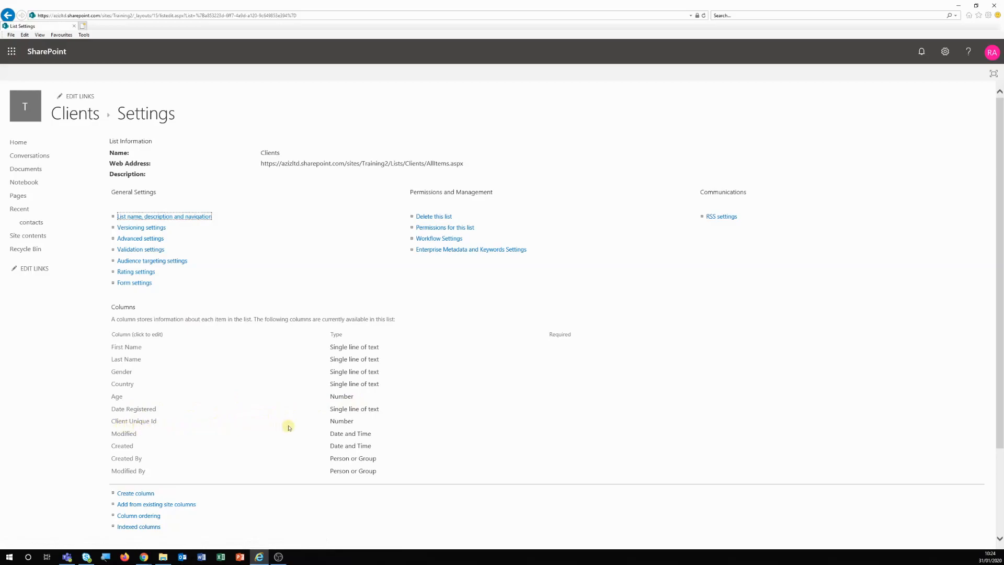
- Change the Gender column's information type to Choice (menu to choose from) and save the column
{"action": "left_click", "coordinate": [124, 376]}
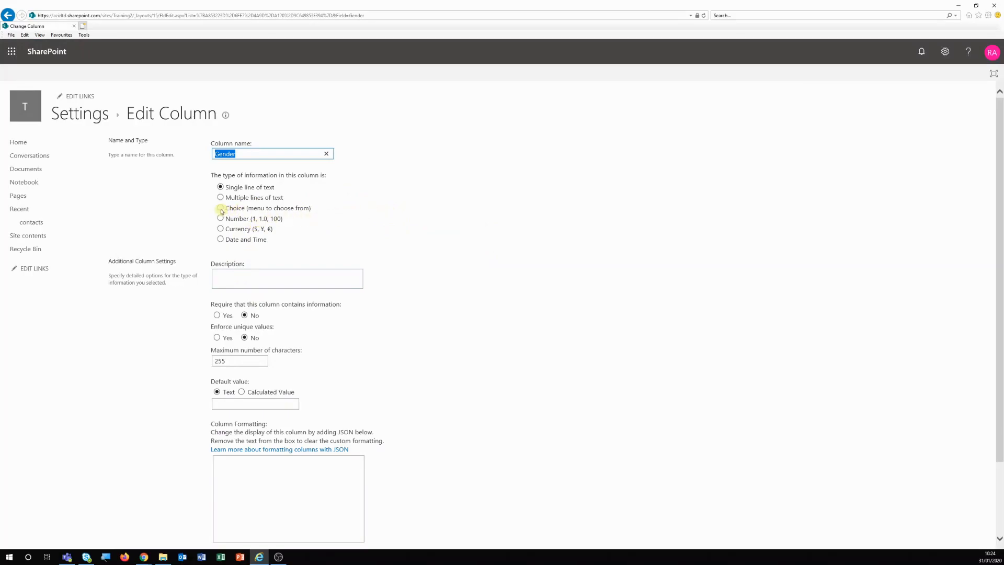
{"action": "left_click", "coordinate": [220, 207]}
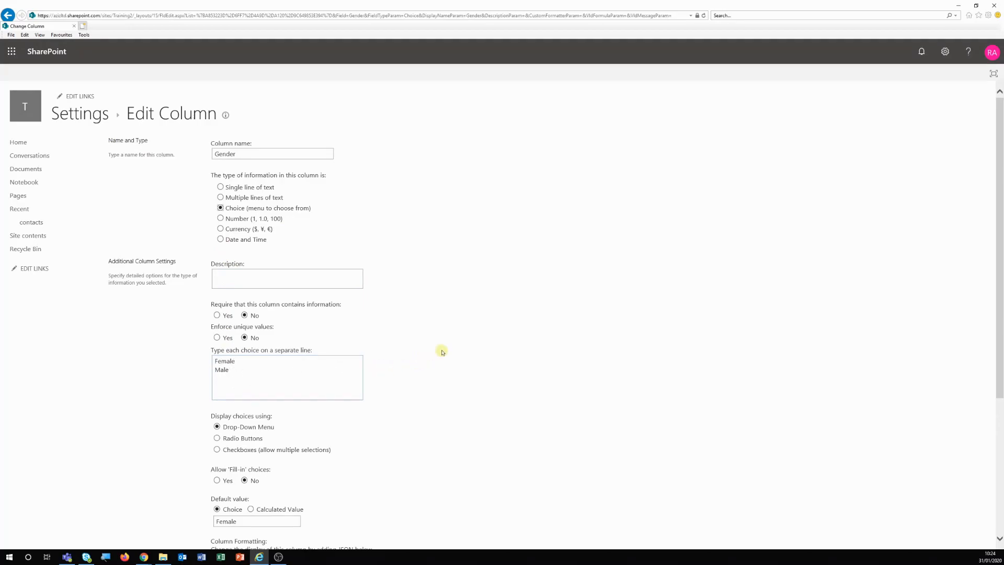
{"action": "left_click_drag", "start_coordinate": [997, 295], "coordinate": [991, 435]}
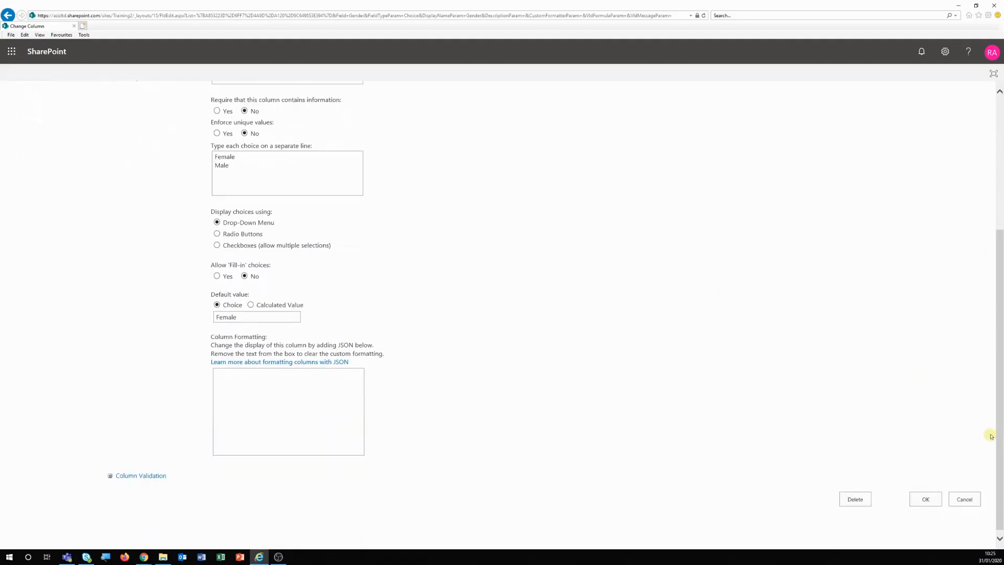
{"action": "left_click", "coordinate": [923, 500]}
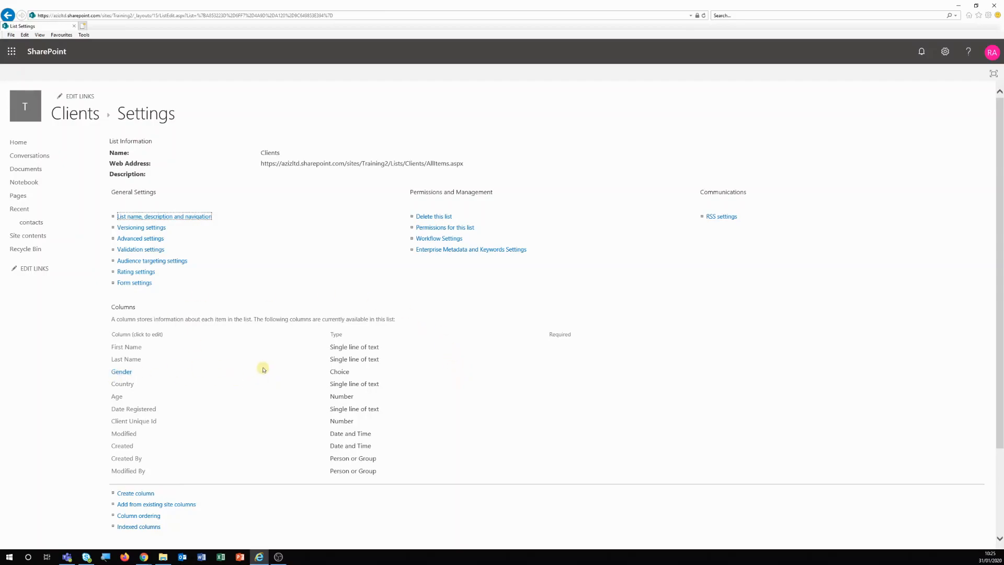
- Change the Country column's information type to Choice (menu to choose from) and save the column
{"action": "left_click", "coordinate": [123, 387]}
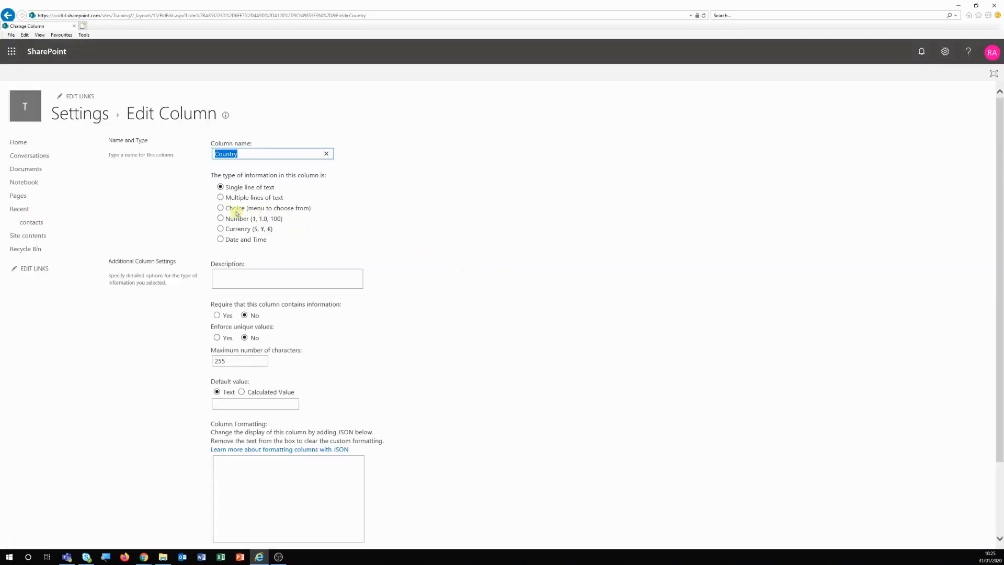
{"action": "left_click", "coordinate": [220, 208]}
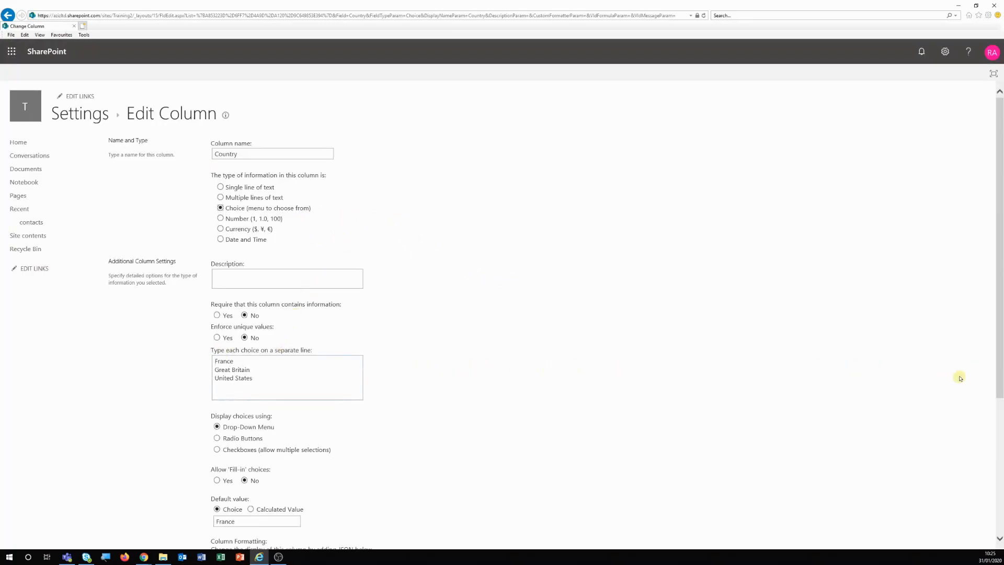
{"action": "left_click_drag", "start_coordinate": [999, 368], "coordinate": [997, 494]}
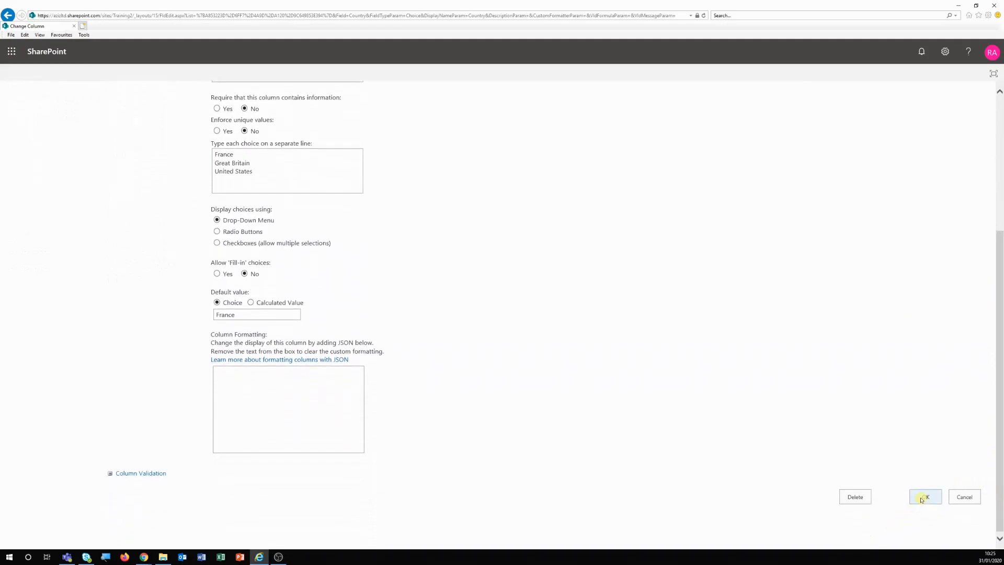
{"action": "left_click", "coordinate": [923, 497]}
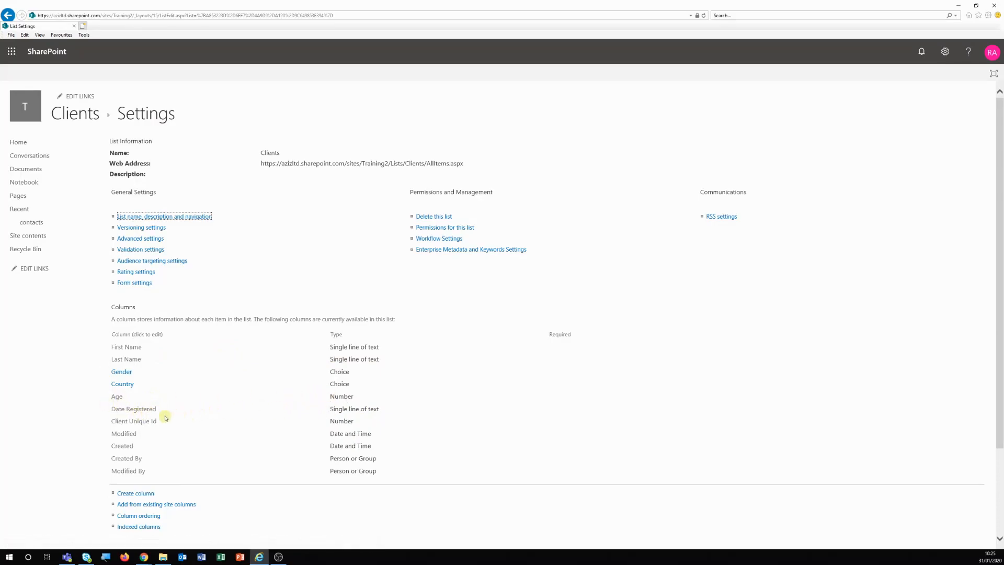
- Change the Date Registered column's information type to Date and Time, save the column and accept the type conversion
{"action": "left_click", "coordinate": [134, 411]}
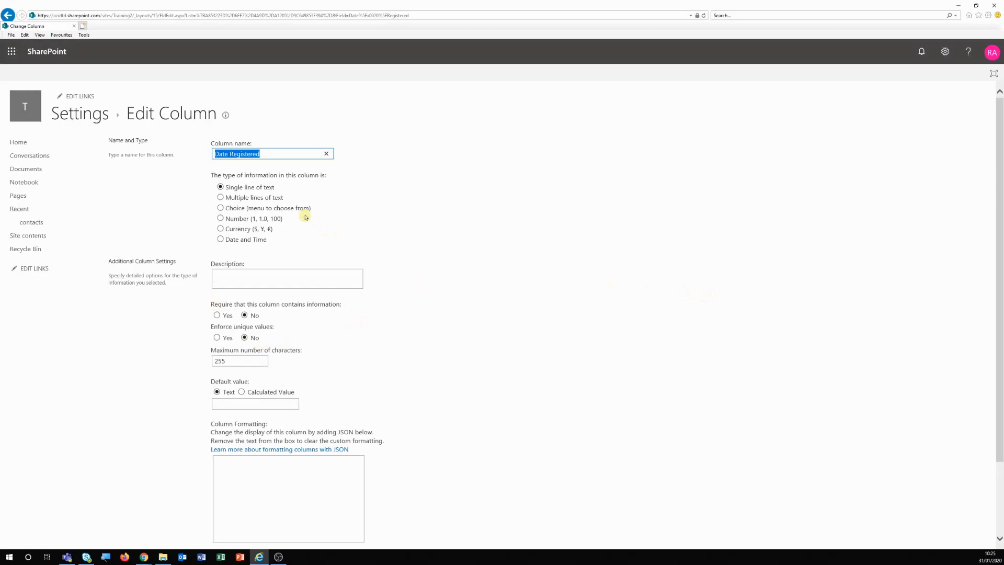
{"action": "left_click", "coordinate": [220, 240]}
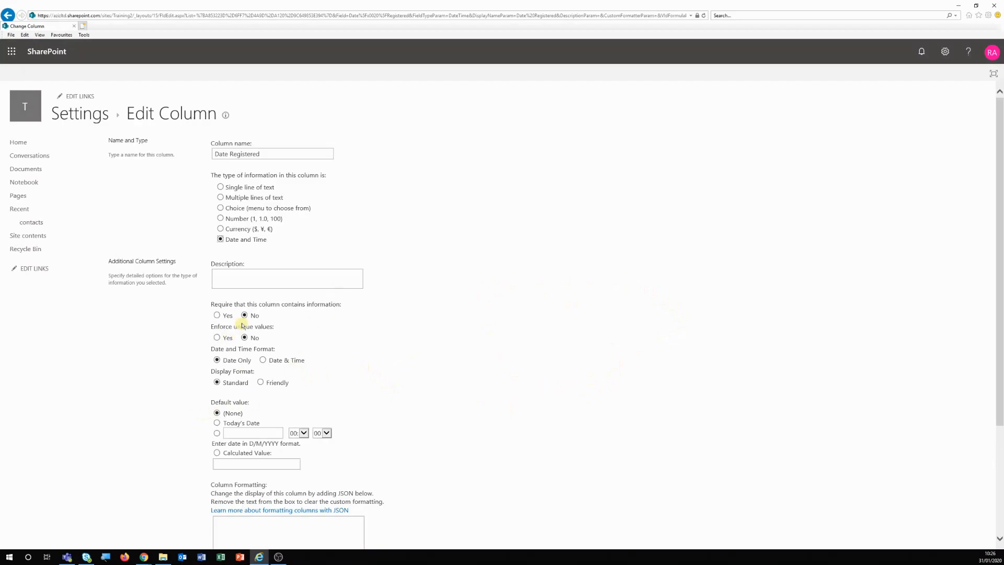
{"action": "left_click_drag", "start_coordinate": [999, 279], "coordinate": [999, 285]}
{"action": "scroll", "coordinate": [999, 286], "scroll_direction": "down", "scroll_amount": 5}
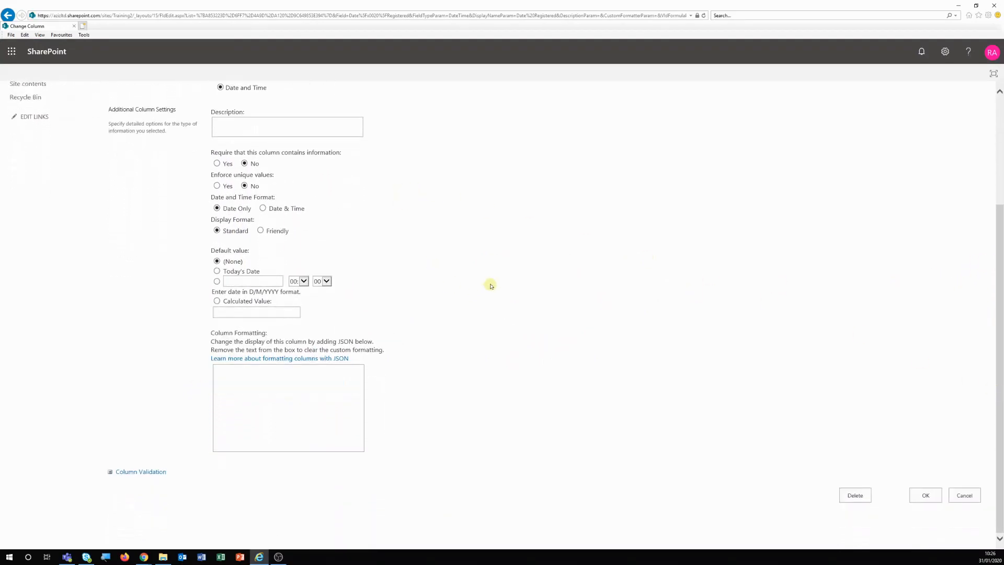
{"action": "left_click", "coordinate": [920, 500]}
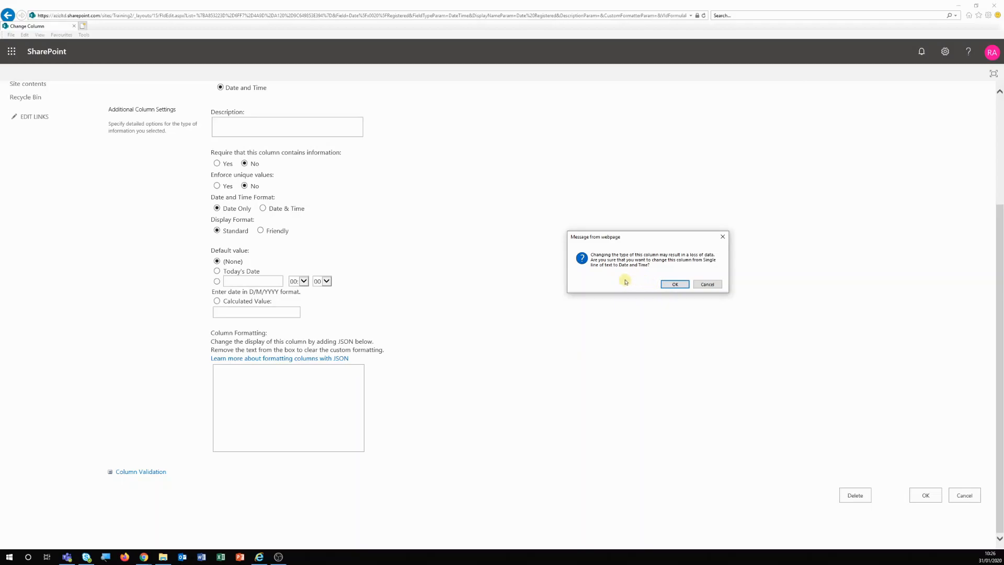
{"action": "left_click", "coordinate": [674, 285]}
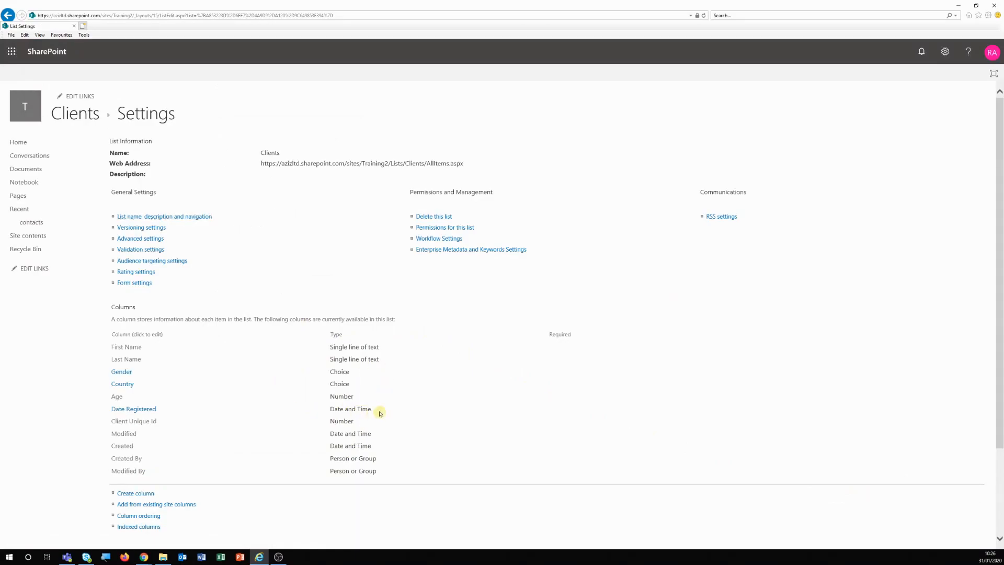
{"action": "left_click_drag", "start_coordinate": [372, 410], "coordinate": [328, 410]}
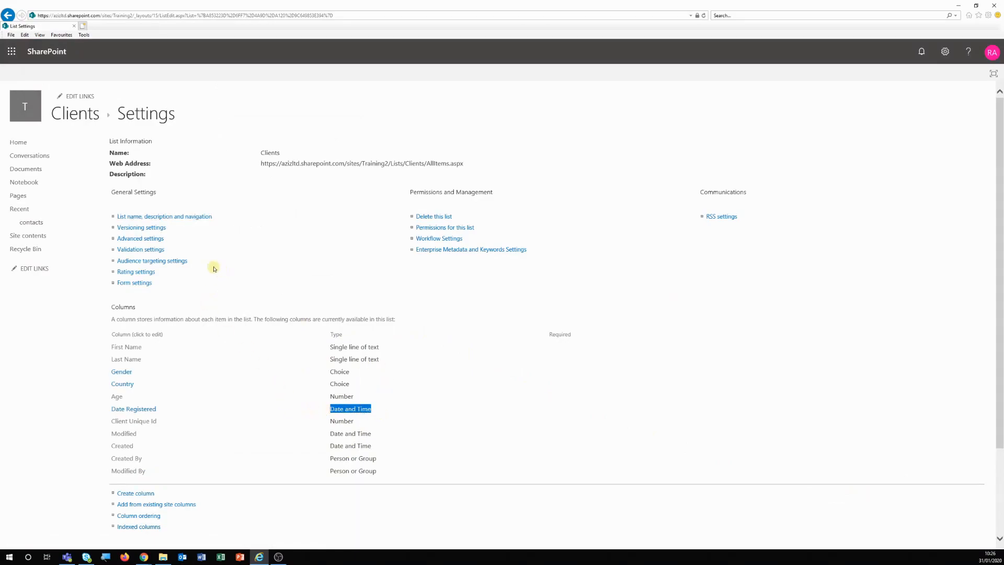
- Return to the Clients list and check the Gender, Country and Date Registered fields in a new item form, discarding the item
{"action": "left_click", "coordinate": [86, 115]}
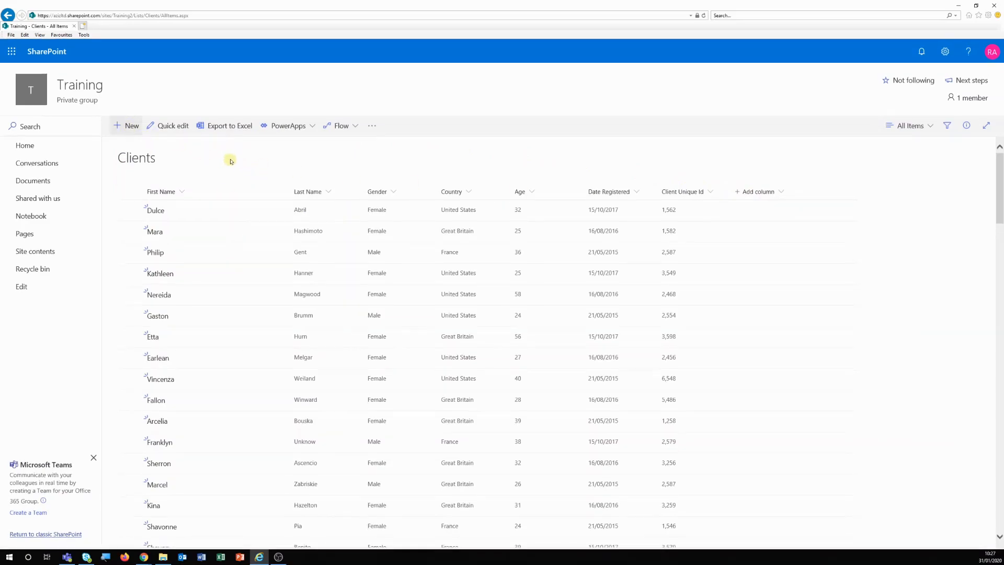
{"action": "left_click", "coordinate": [129, 127]}
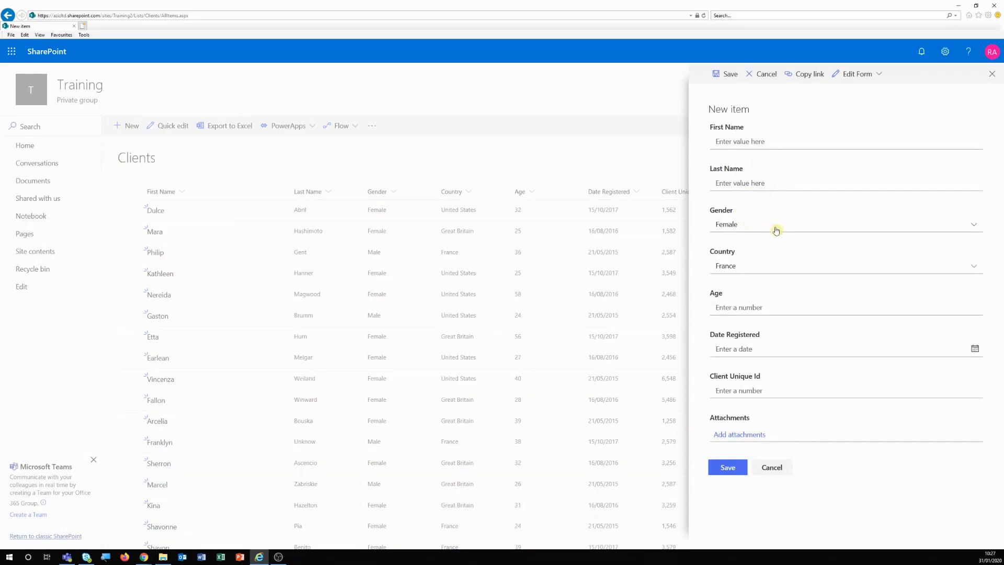
{"action": "left_click", "coordinate": [977, 228]}
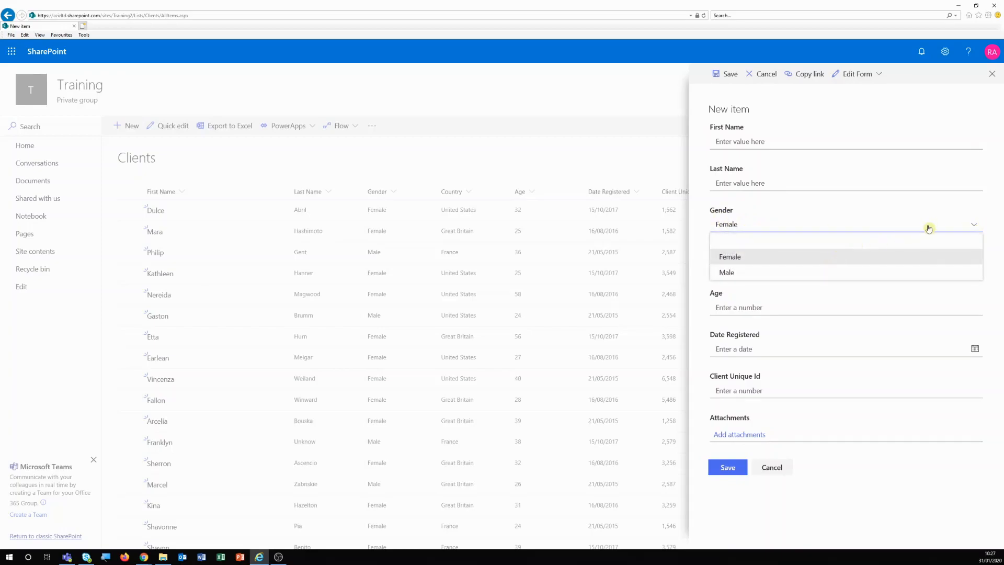
{"action": "left_click", "coordinate": [840, 253]}
{"action": "left_click", "coordinate": [758, 270]}
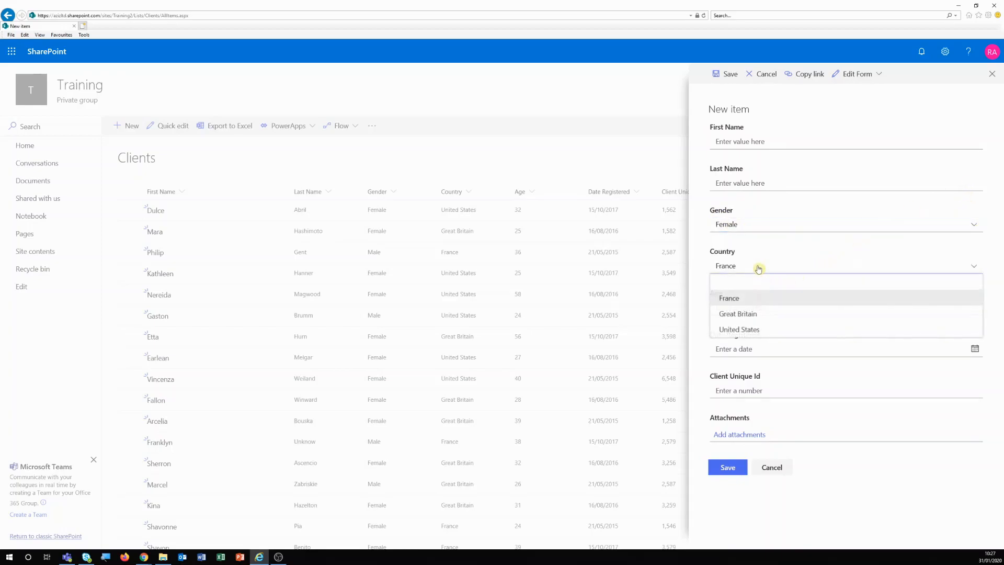
{"action": "left_click", "coordinate": [997, 259]}
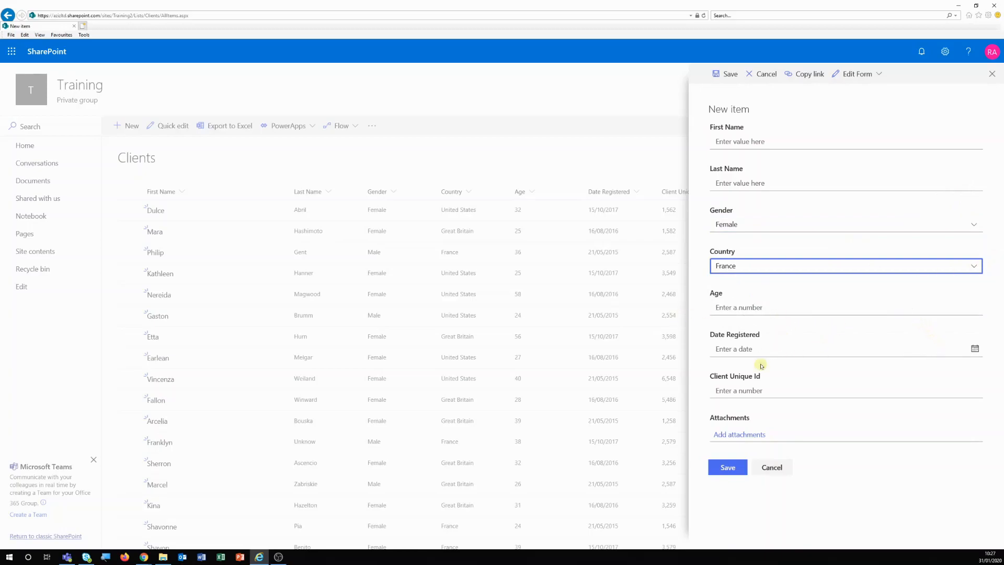
{"action": "left_click", "coordinate": [975, 348]}
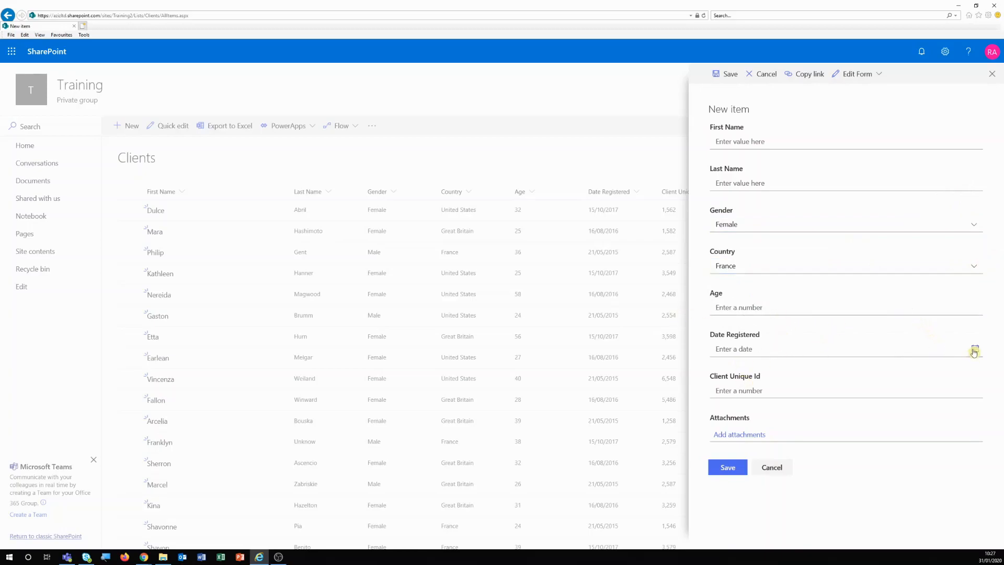
{"action": "left_click", "coordinate": [775, 468]}
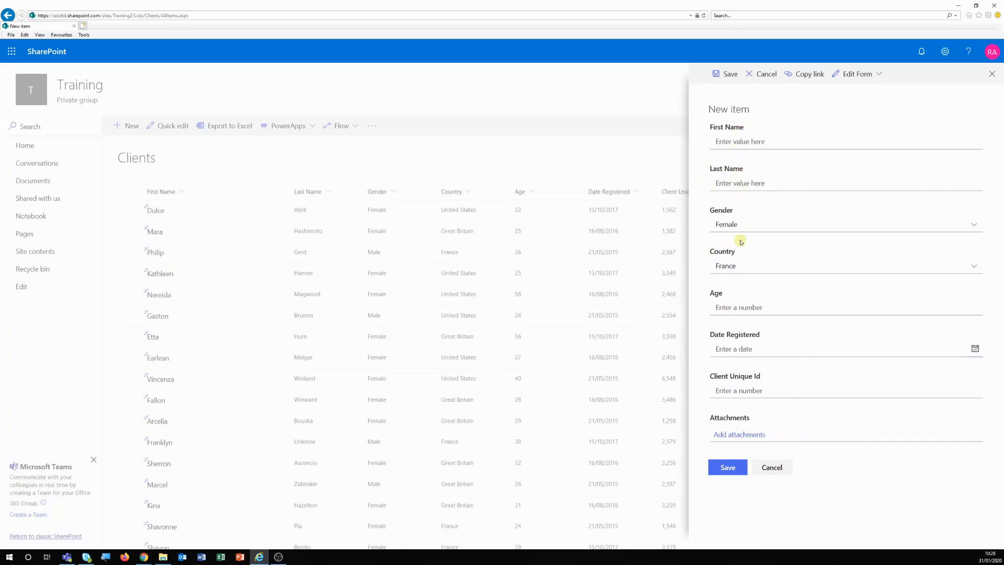
{"action": "left_click", "coordinate": [778, 469]}
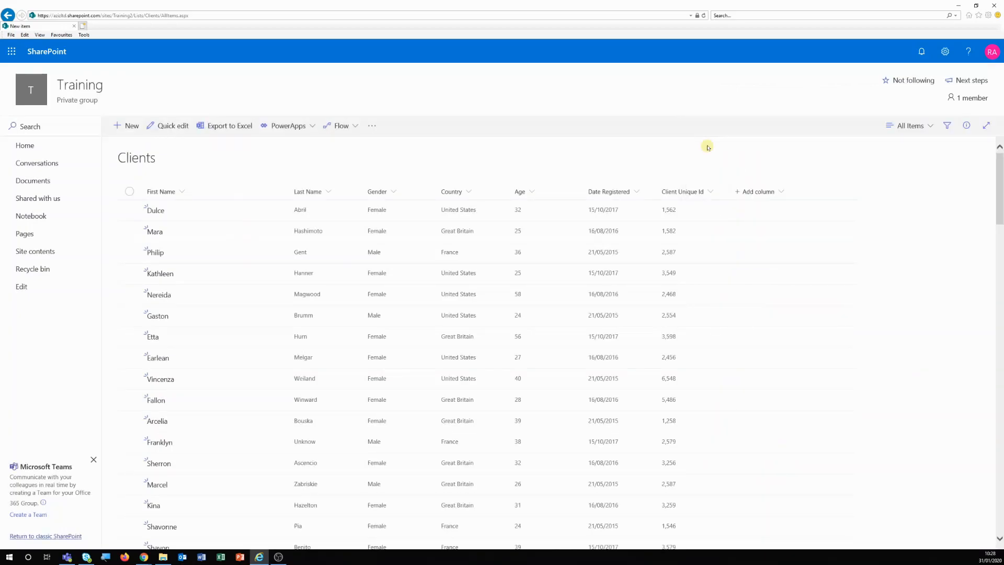